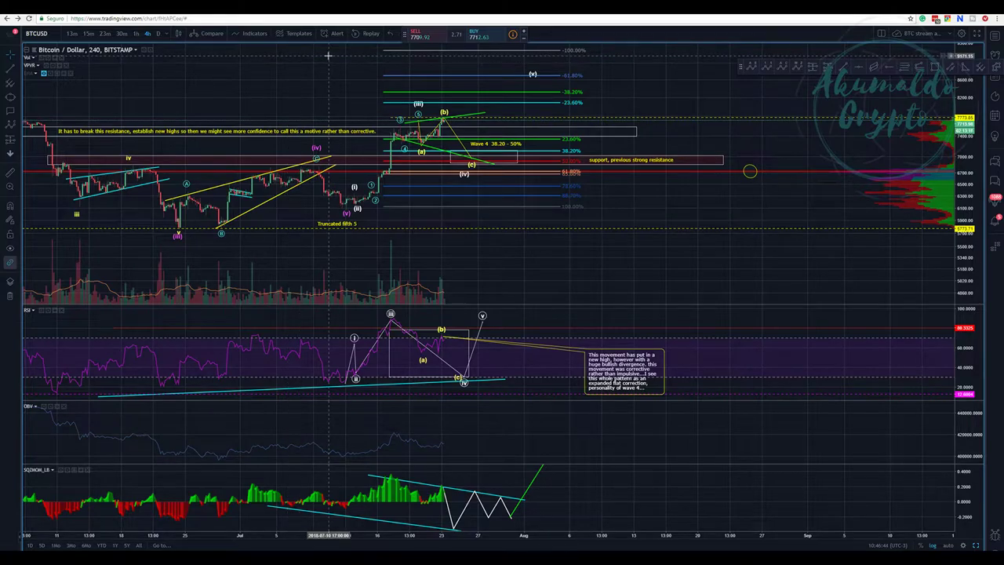
# Move point (b) of the yellow ABC correction to just above the latest price high on 23 July
pyautogui.hscroll(3, 315, 73)
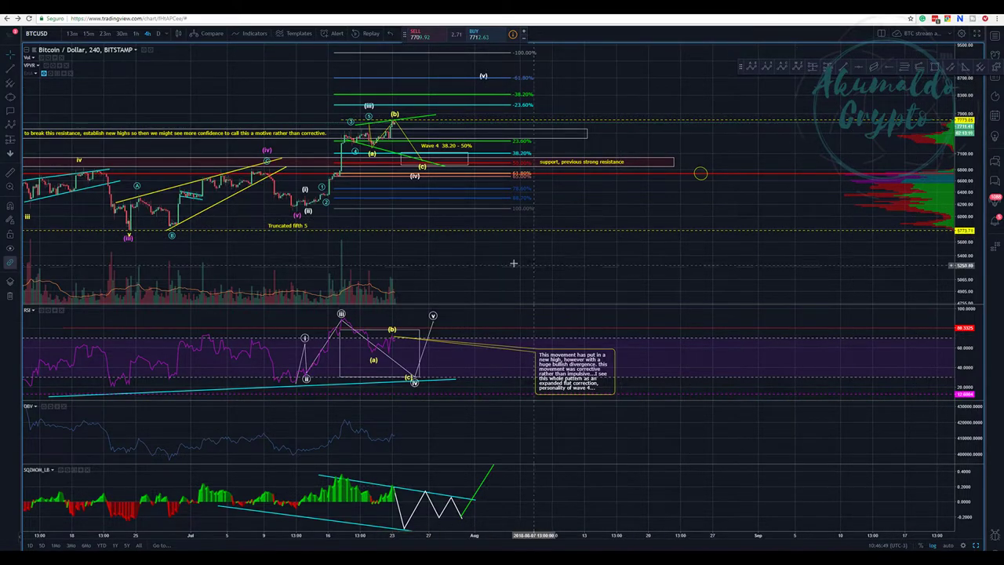
pyautogui.moveTo(261, 84); pyautogui.dragTo(376, 89)
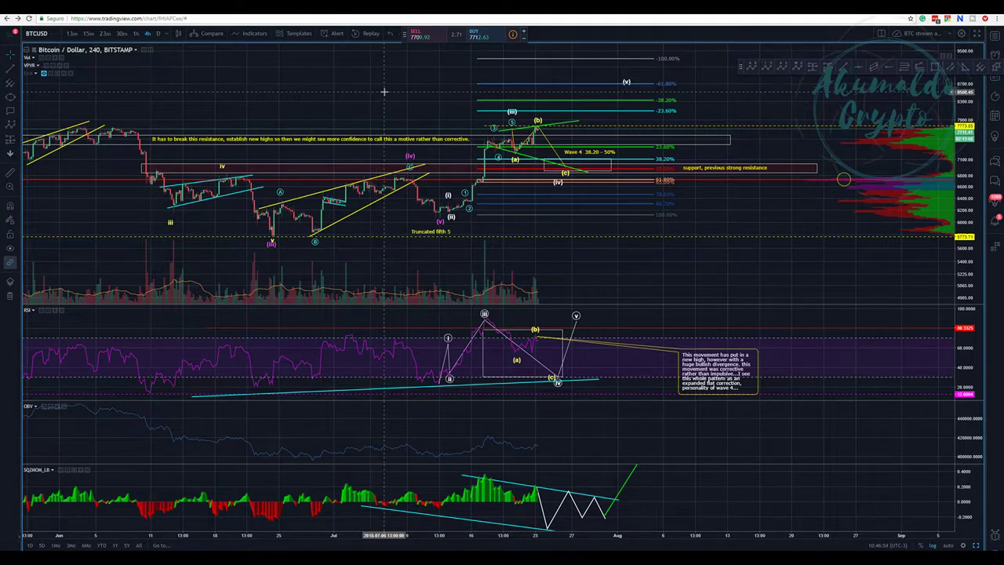
pyautogui.moveTo(377, 90); pyautogui.dragTo(342, 86)
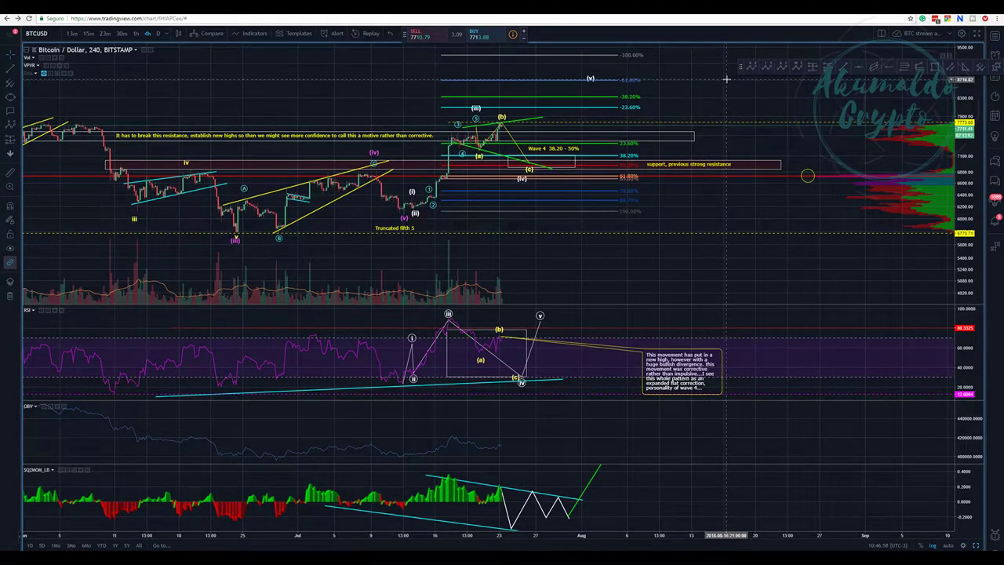
pyautogui.scroll(1, 697, 116)
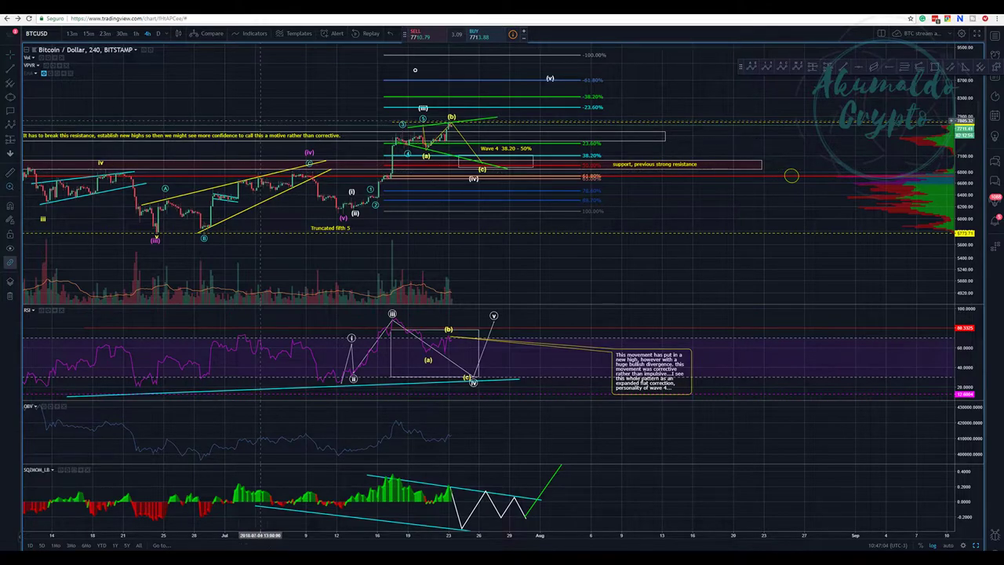
pyautogui.moveTo(518, 182); pyautogui.dragTo(370, 62)
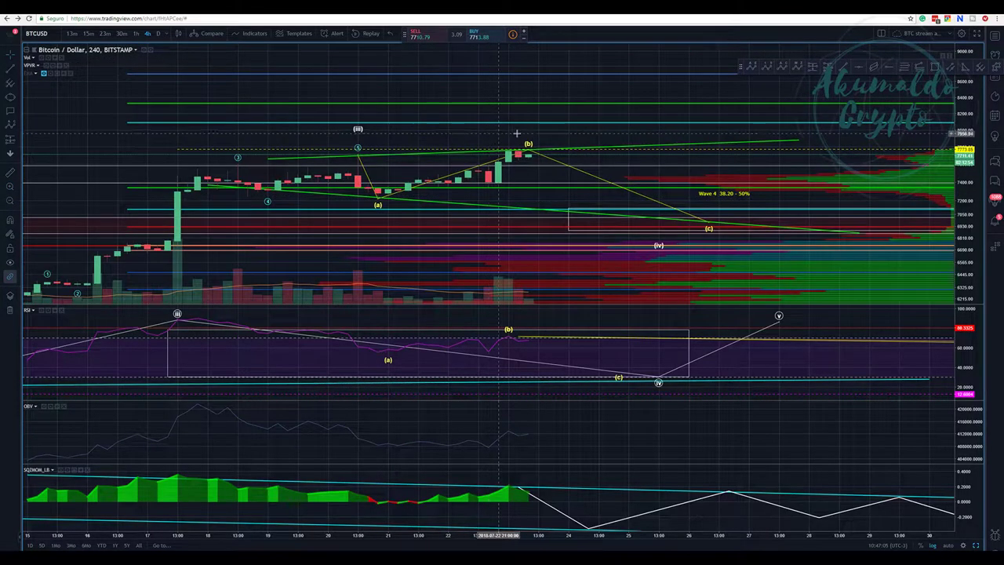
pyautogui.scroll(-1, 541, 118)
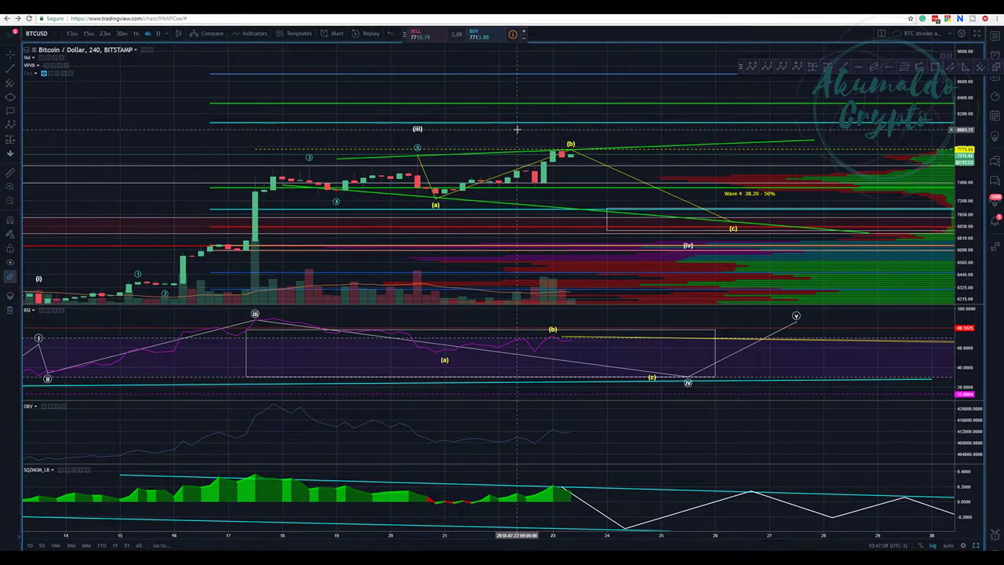
pyautogui.moveTo(516, 129); pyautogui.dragTo(359, 97)
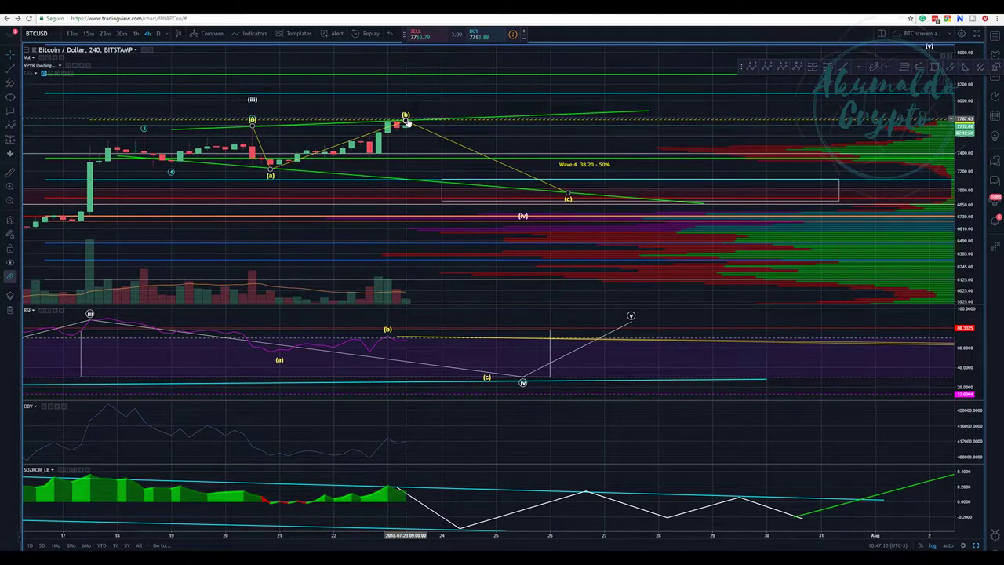
pyautogui.moveTo(407, 123); pyautogui.dragTo(407, 104)
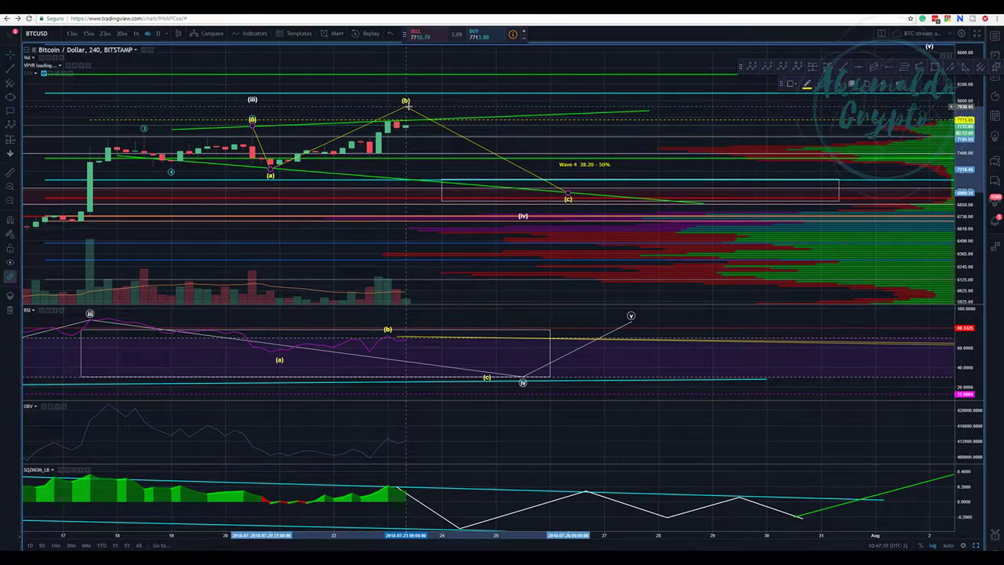
pyautogui.click(485, 118)
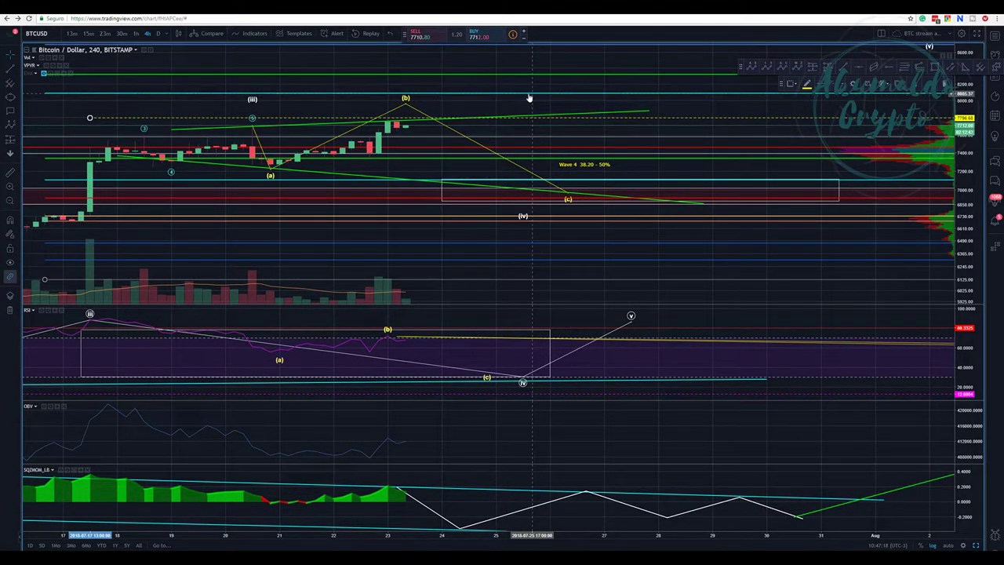
pyautogui.moveTo(405, 105); pyautogui.dragTo(387, 116)
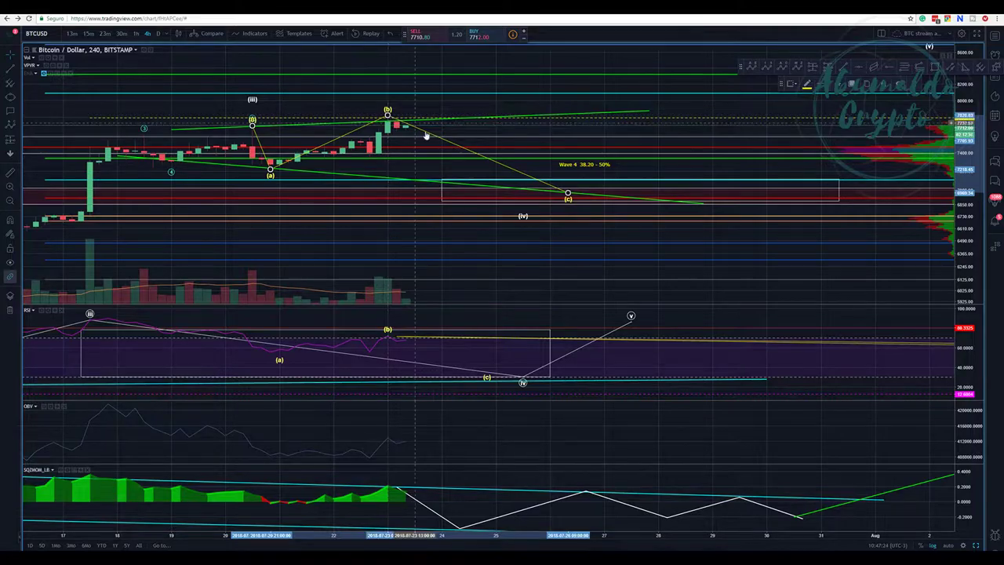
# Fine-tune points (b) and (a) of the yellow ABC correction against the price's recent high and low, keeping the lower dashed horizontal line in place
pyautogui.scroll(-3, 490, 117)
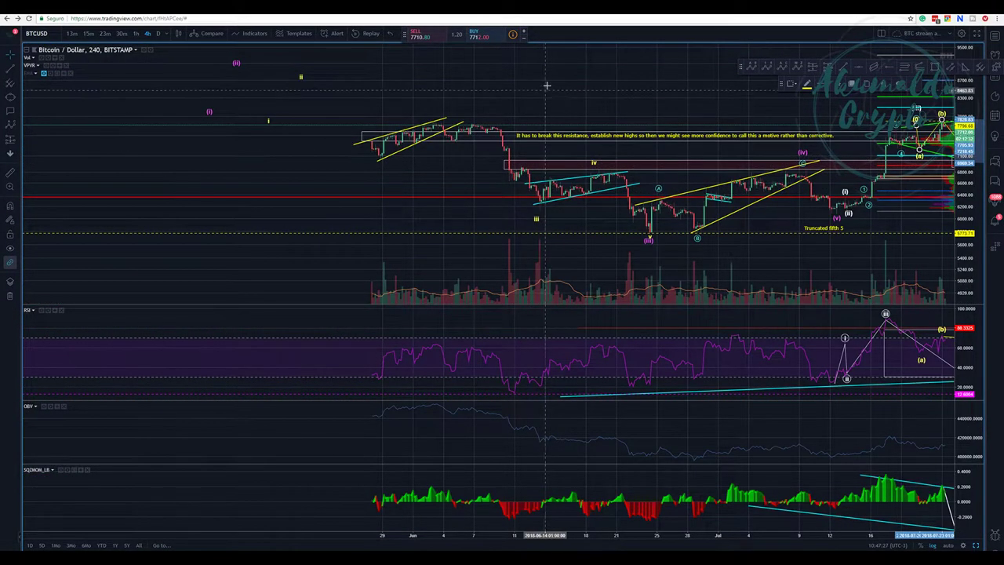
pyautogui.moveTo(545, 86); pyautogui.dragTo(205, 86)
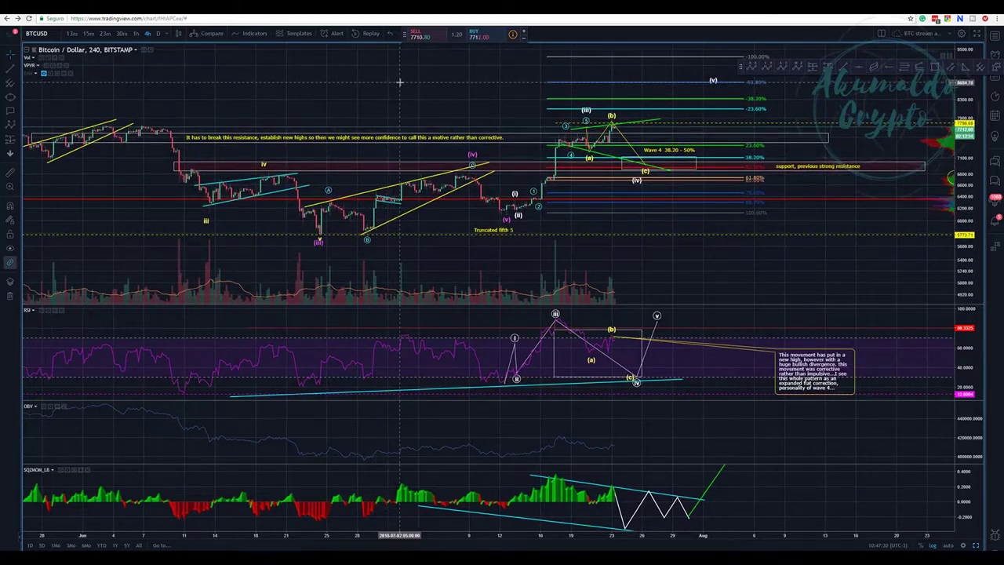
pyautogui.click(582, 119)
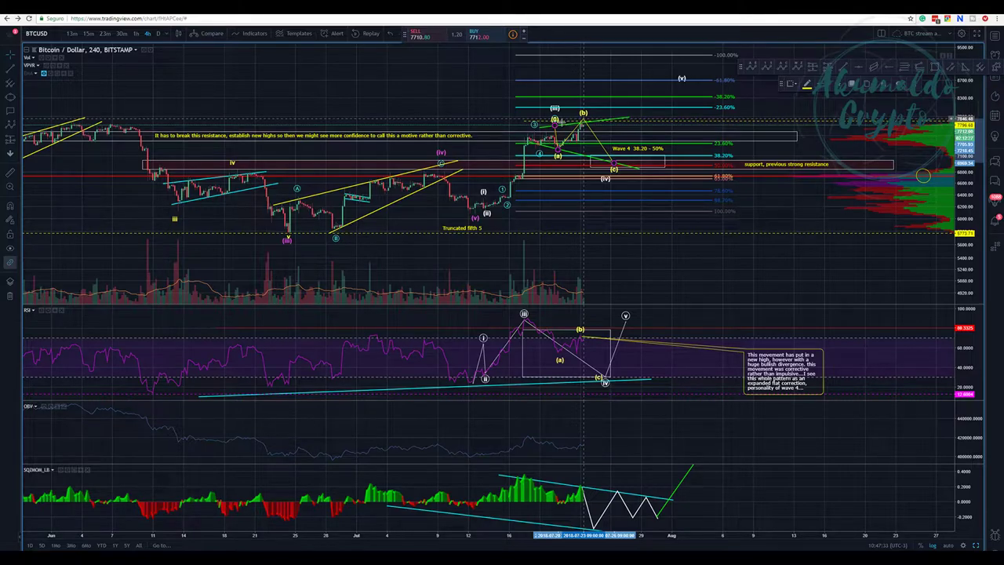
pyautogui.moveTo(458, 100); pyautogui.dragTo(287, 99)
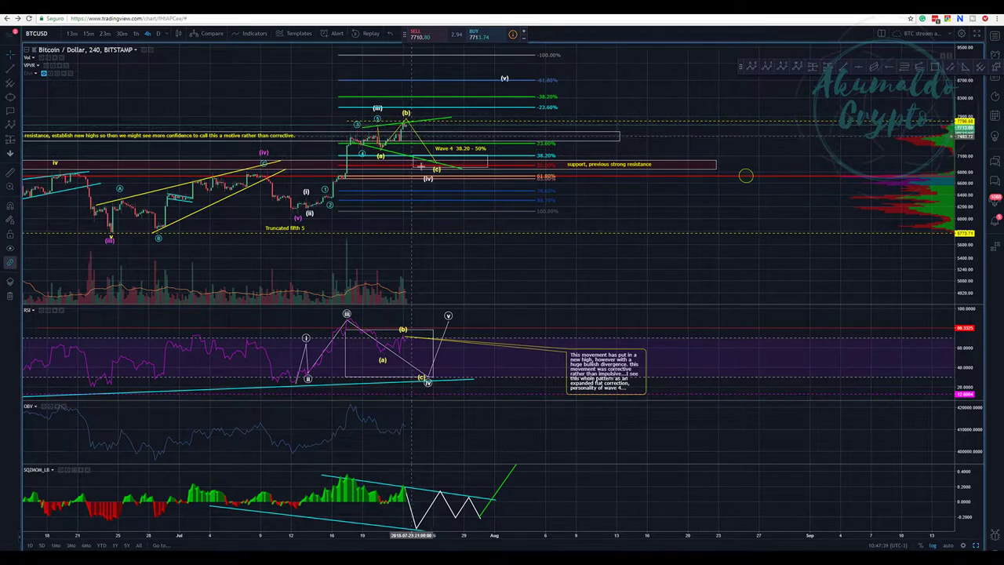
pyautogui.click(378, 116)
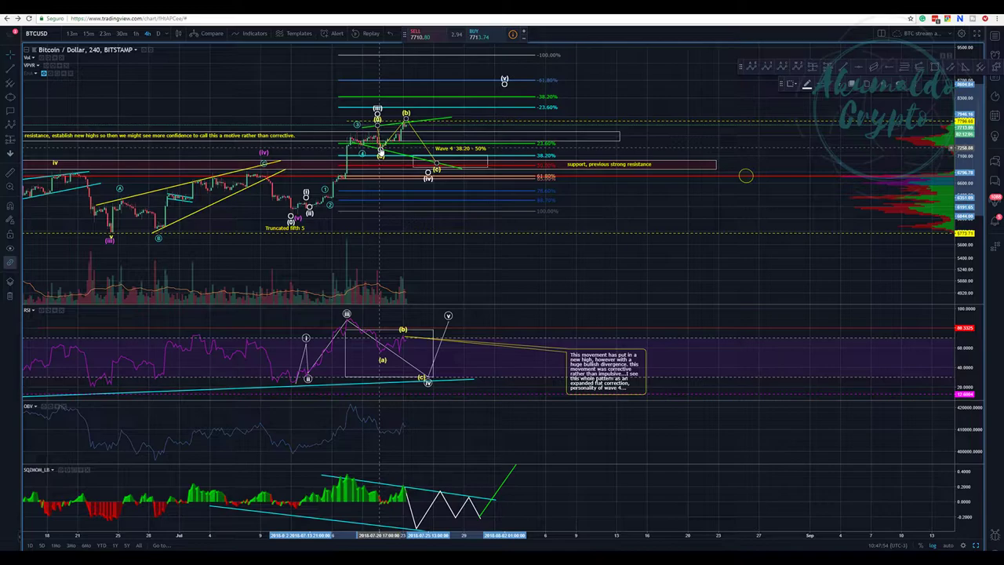
pyautogui.moveTo(381, 153); pyautogui.dragTo(385, 153)
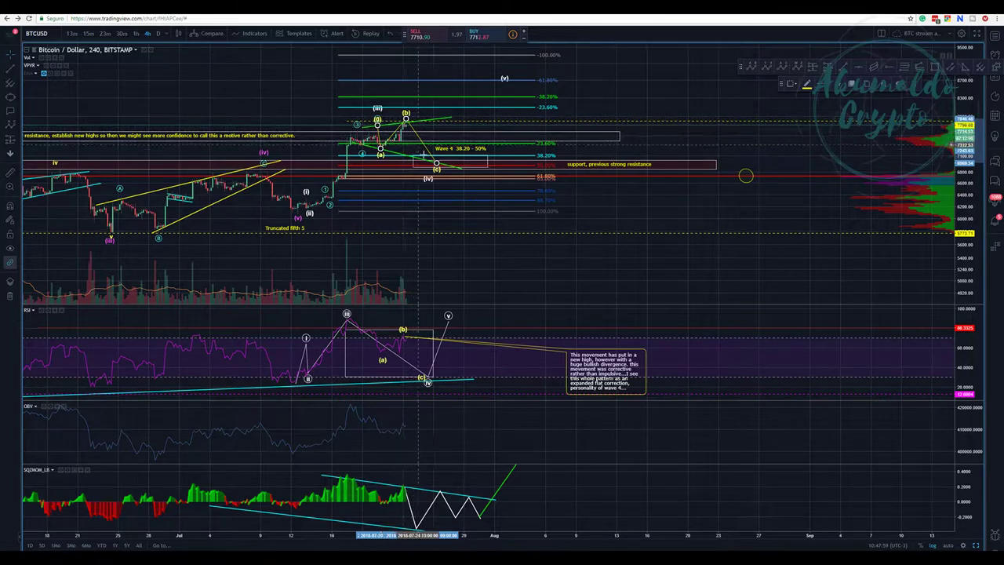
pyautogui.moveTo(480, 233); pyautogui.dragTo(478, 229)
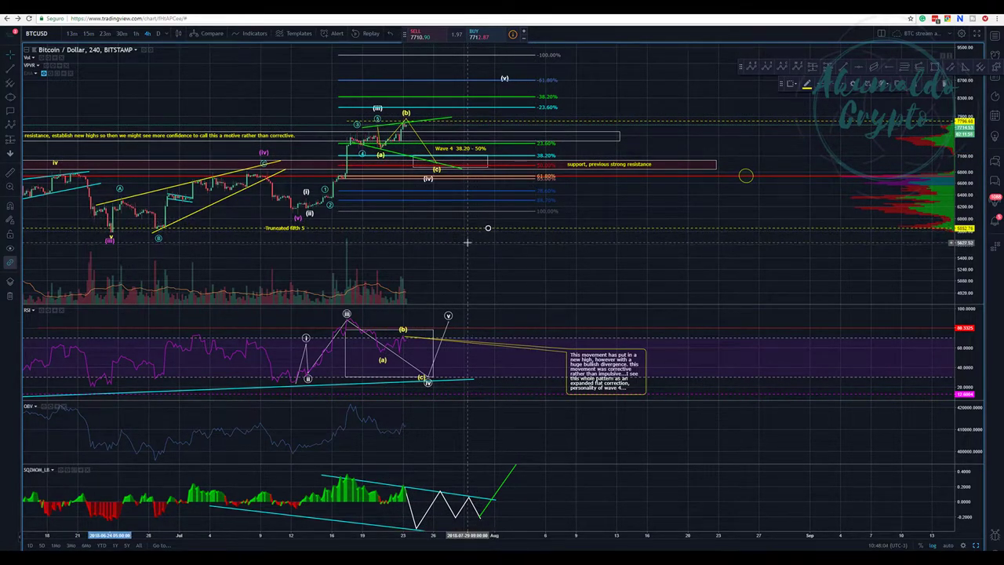
pyautogui.hotkey('ctrl', 'z')
# Draw two diverging green trend lines from mid-August in the empty chart area, one rising to about 6277, one falling to about 5044
pyautogui.moveTo(617, 247)
pyautogui.mouseDown()
pyautogui.moveTo(464, 260)
pyautogui.moveTo(598, 249)
pyautogui.moveTo(620, 235)
pyautogui.mouseUp()
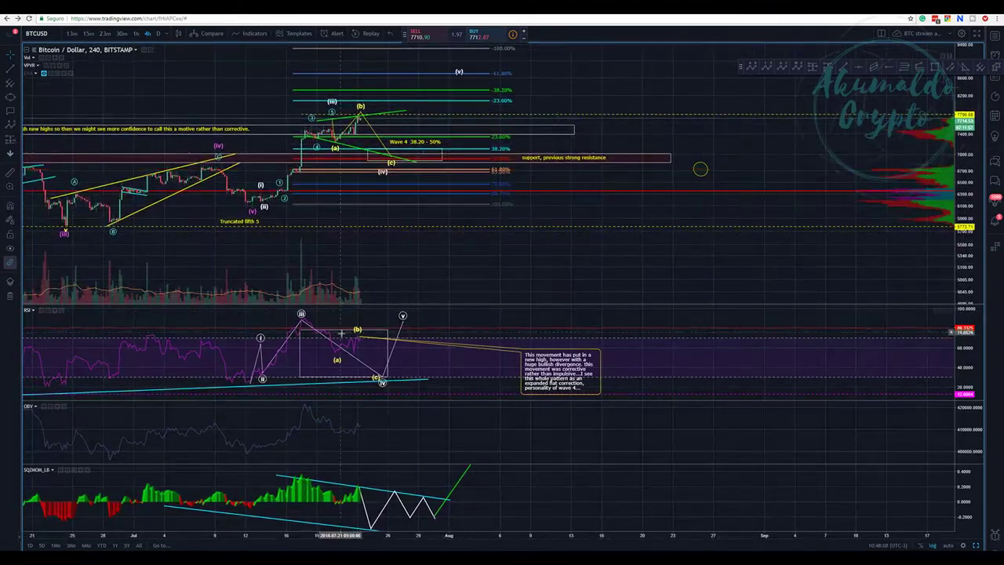
pyautogui.click(10, 69)
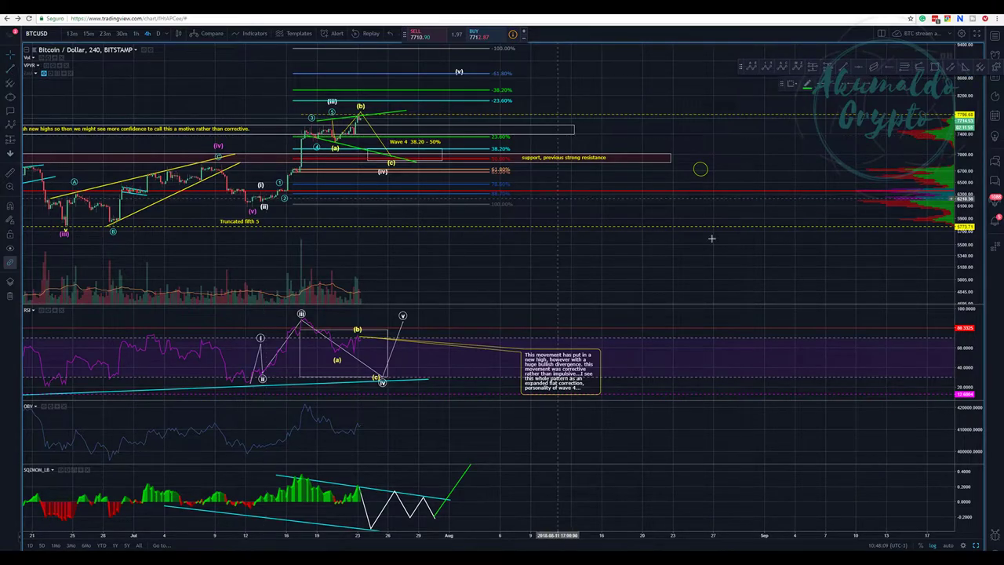
pyautogui.moveTo(592, 252); pyautogui.dragTo(740, 194)
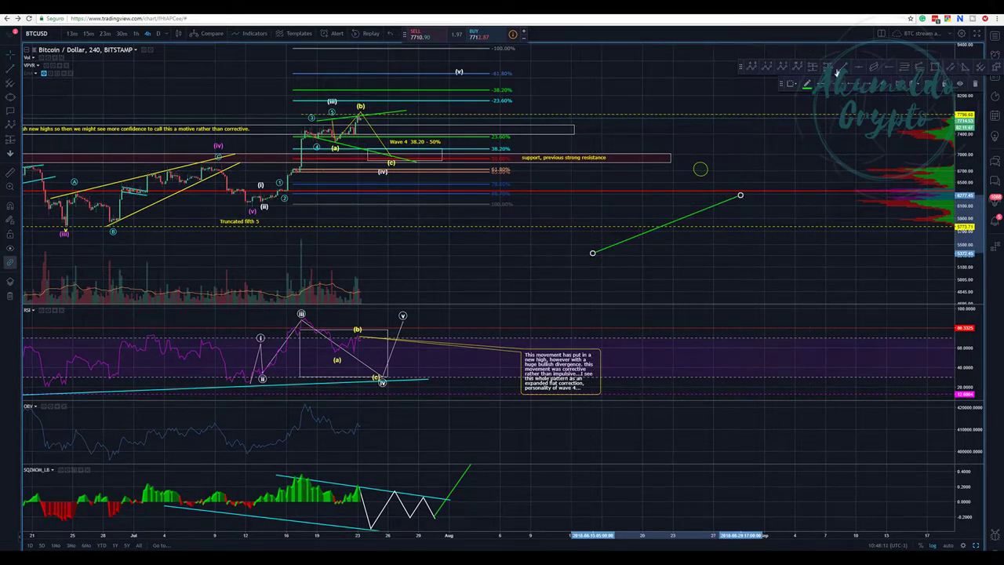
pyautogui.click(591, 265)
pyautogui.click(756, 276)
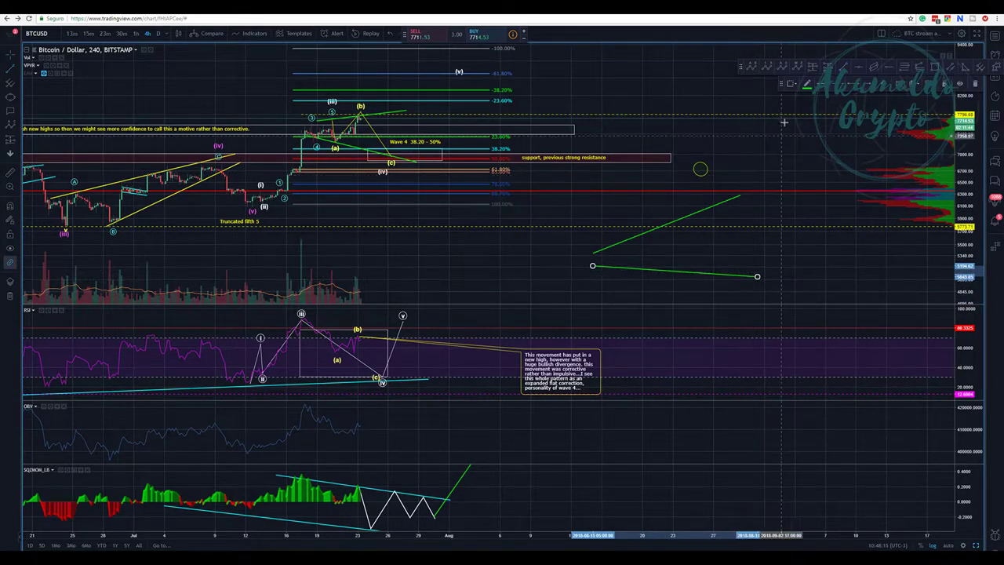
# Place an ABC correction wave between the two diverging lines, with (0) and (b) near the upper line and (a) and (c) on the lower
pyautogui.click(784, 70)
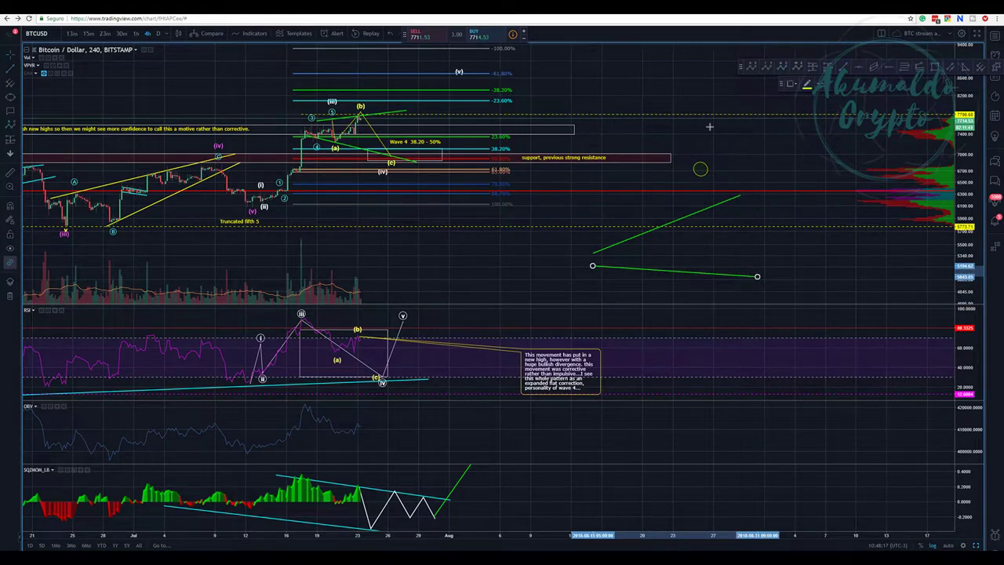
pyautogui.click(600, 250)
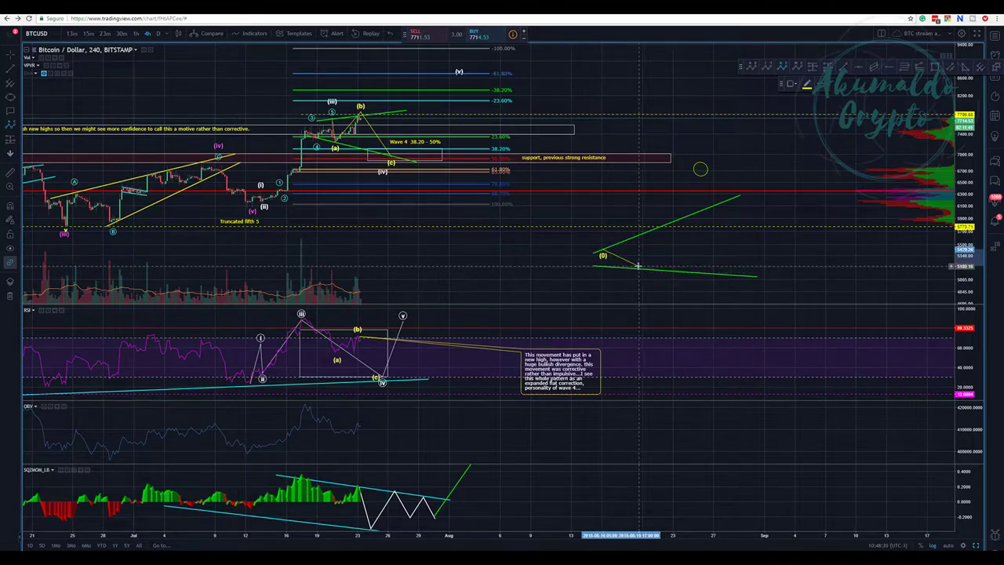
pyautogui.click(635, 268)
pyautogui.click(674, 219)
pyautogui.click(720, 272)
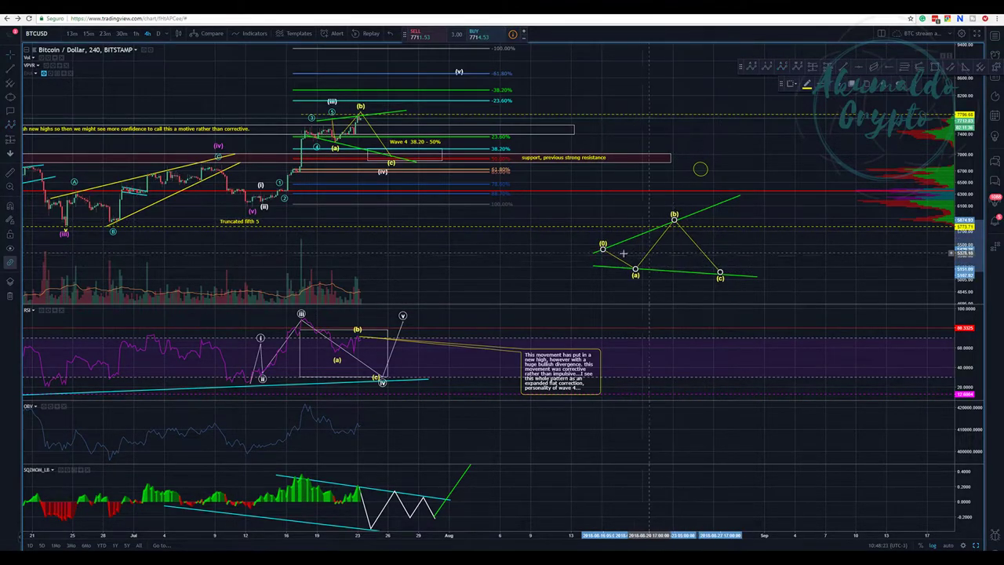
# Adjust the sample correction by shifting (0) later along the upper line and moving (b) and (c) slightly earlier along their lines
pyautogui.moveTo(602, 248); pyautogui.dragTo(612, 241)
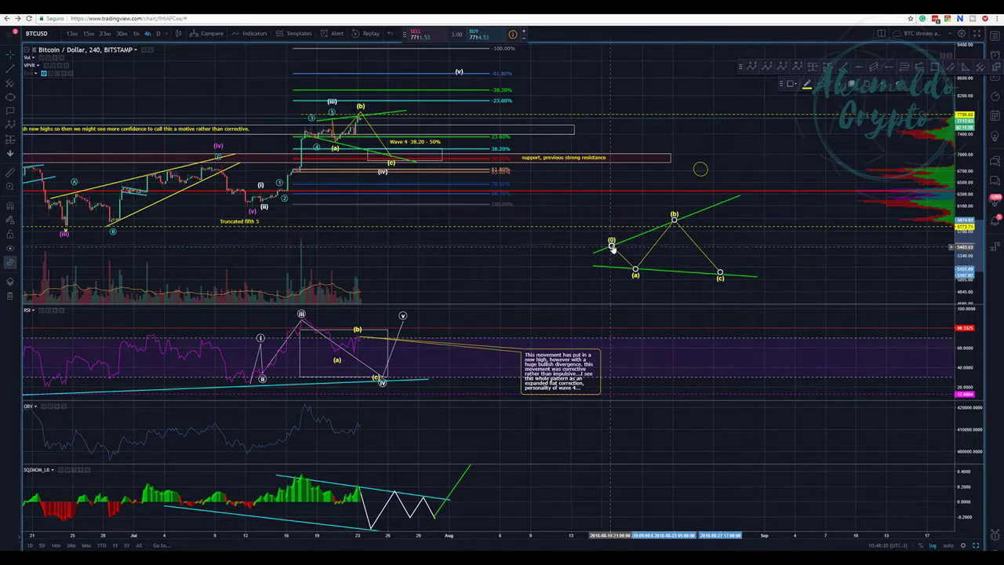
pyautogui.moveTo(613, 248); pyautogui.dragTo(618, 246)
pyautogui.moveTo(673, 220); pyautogui.dragTo(670, 221)
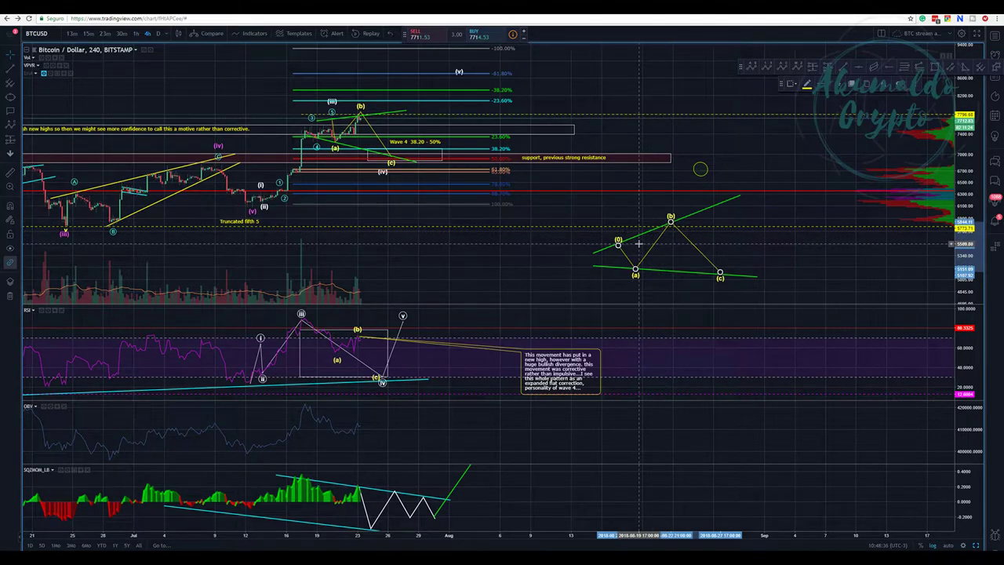
pyautogui.moveTo(720, 273); pyautogui.dragTo(716, 274)
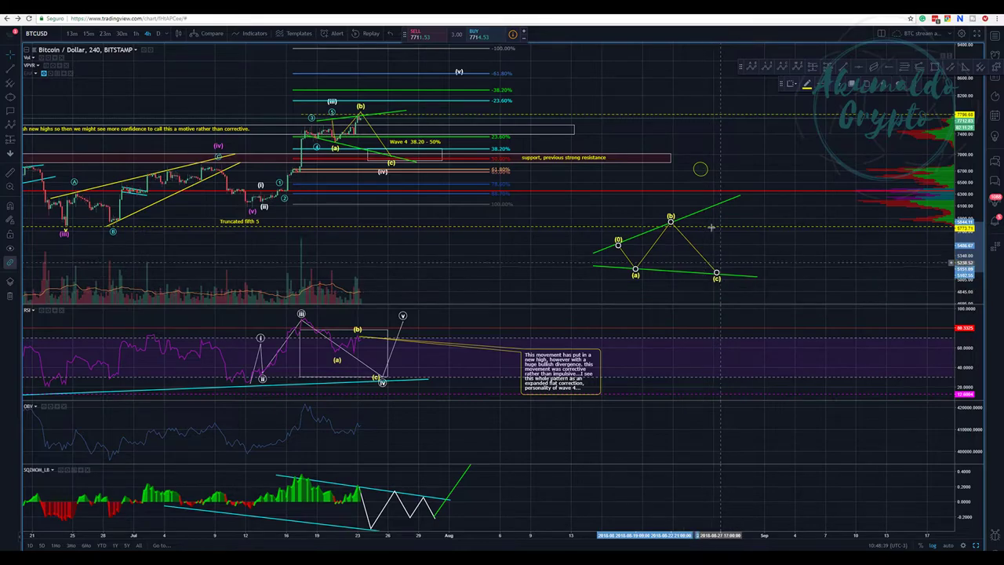
# Move point (iv) of the white impulse wave up to the yellow (c) target, at about 6855
pyautogui.scroll(-2, 655, 106)
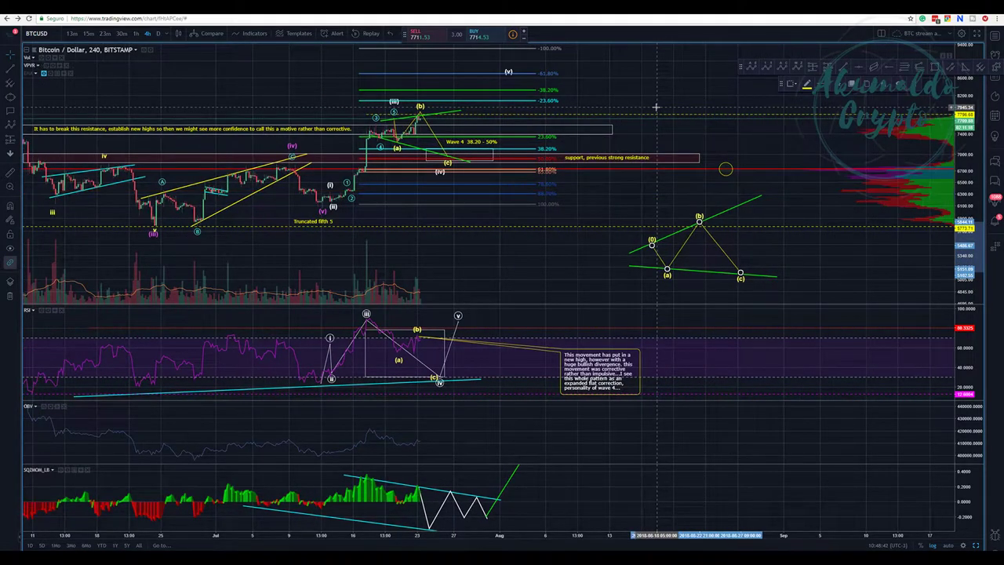
pyautogui.scroll(-2, 648, 114)
pyautogui.scroll(2, 648, 98)
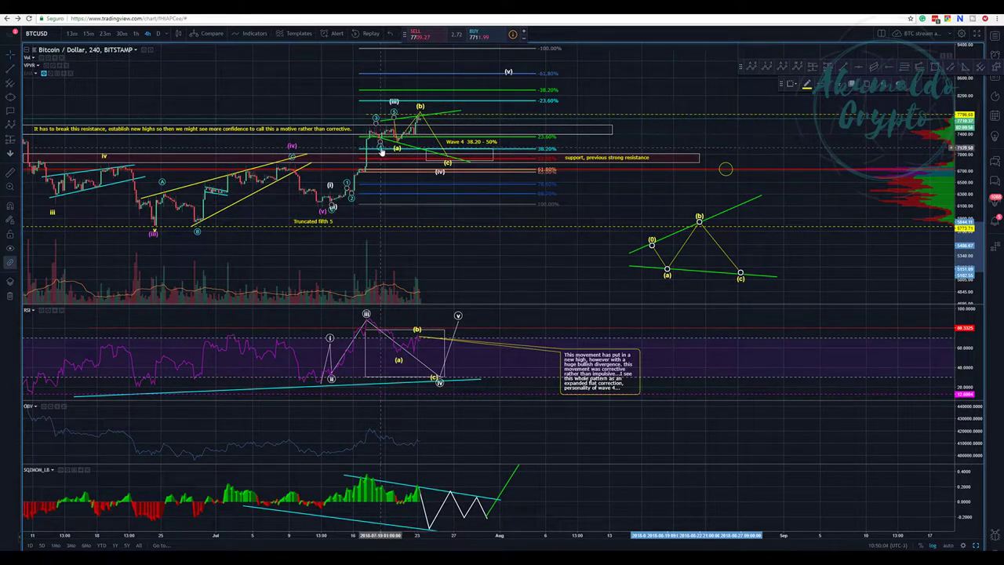
pyautogui.moveTo(378, 118); pyautogui.dragTo(364, 137)
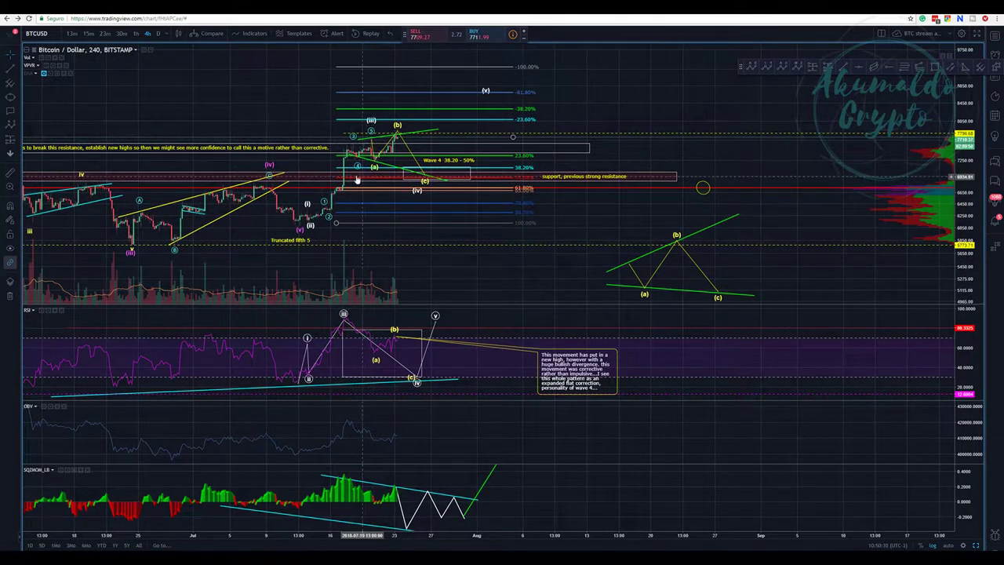
pyautogui.moveTo(418, 192); pyautogui.dragTo(429, 195)
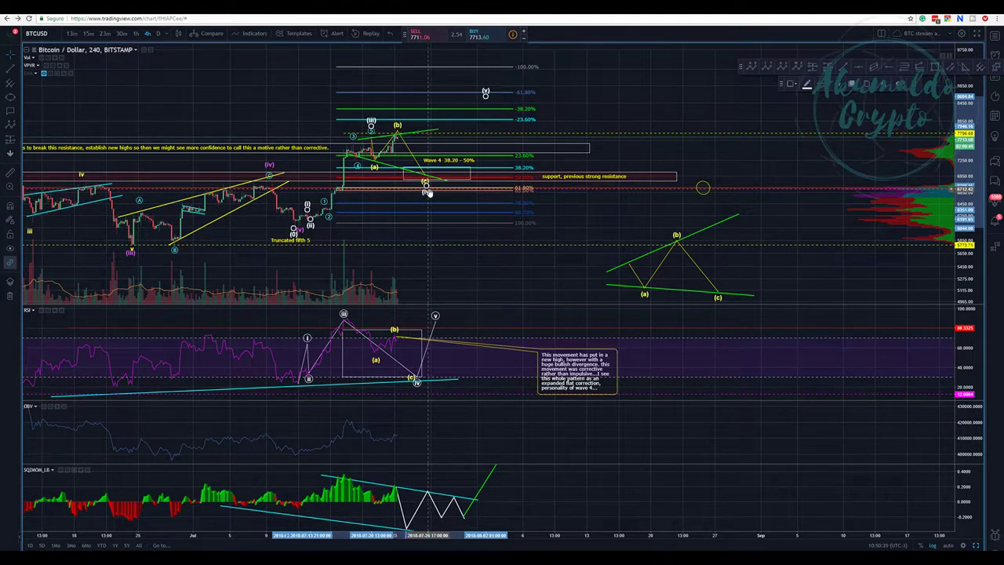
pyautogui.moveTo(427, 187); pyautogui.dragTo(430, 186)
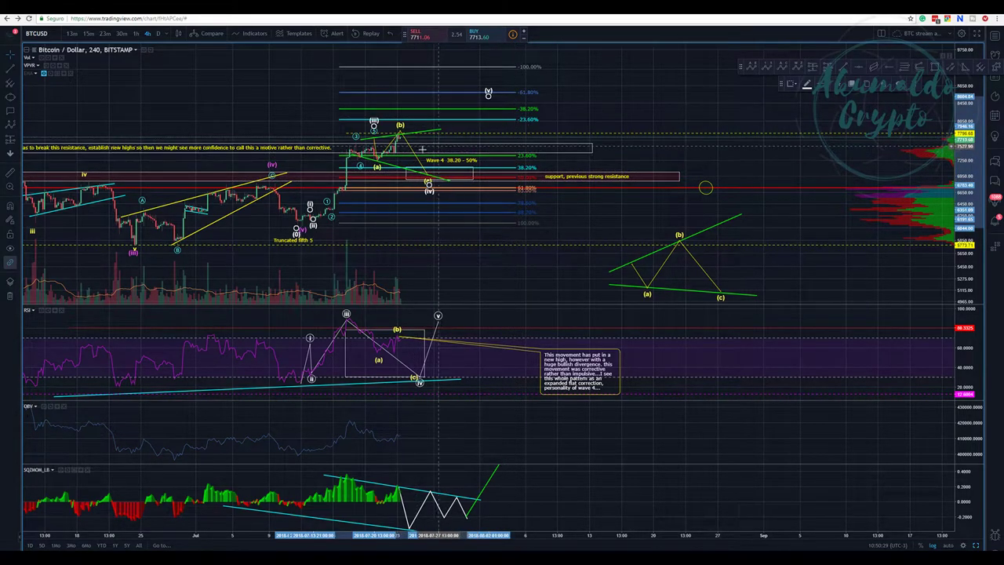
pyautogui.moveTo(428, 190); pyautogui.dragTo(429, 181)
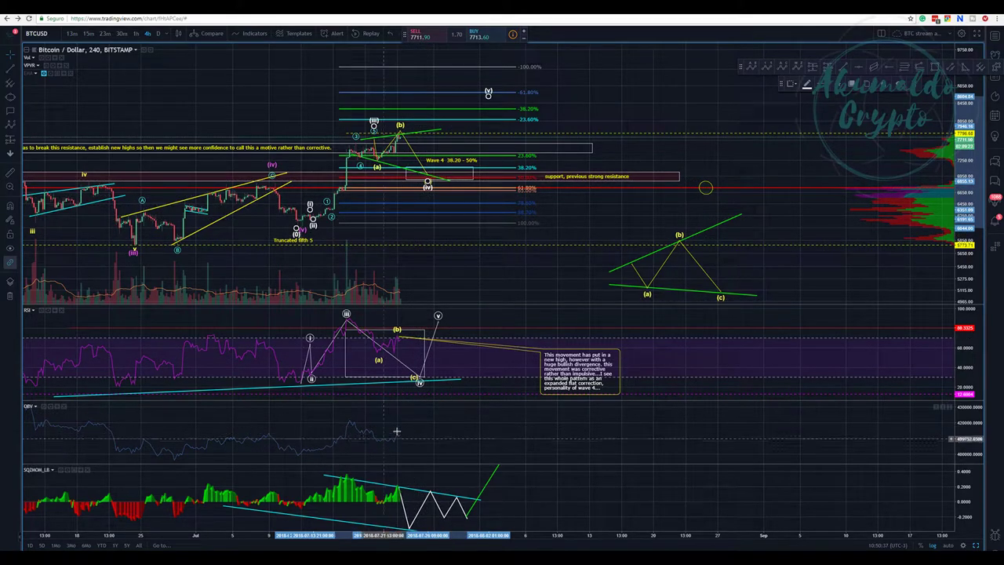
# Draw a green falling trend line above the OBV curve on the 4-hour chart, from about July 16 to just past the latest bar
pyautogui.click(436, 420)
pyautogui.moveTo(436, 420); pyautogui.dragTo(454, 421)
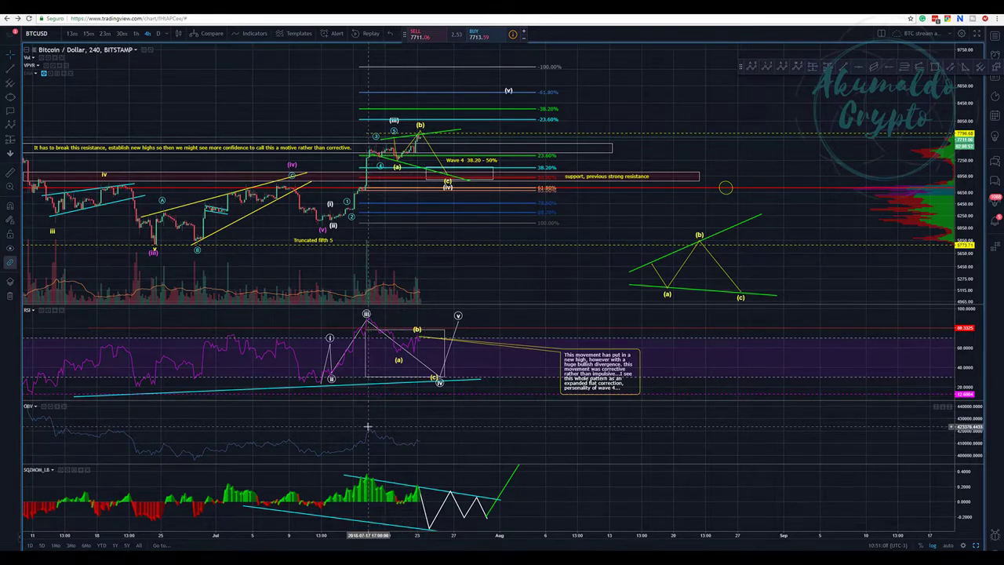
pyautogui.click(11, 81)
pyautogui.click(356, 426)
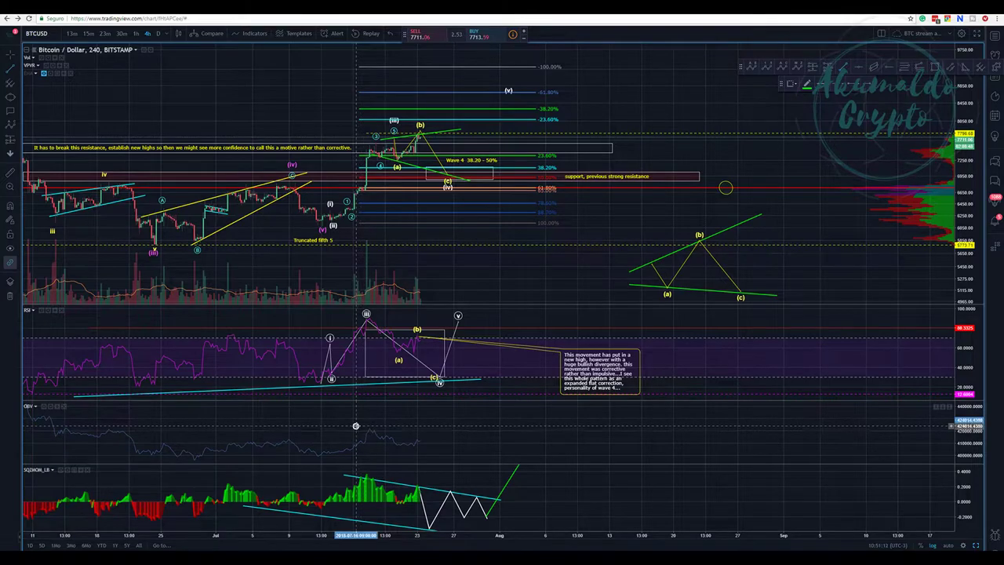
pyautogui.click(438, 444)
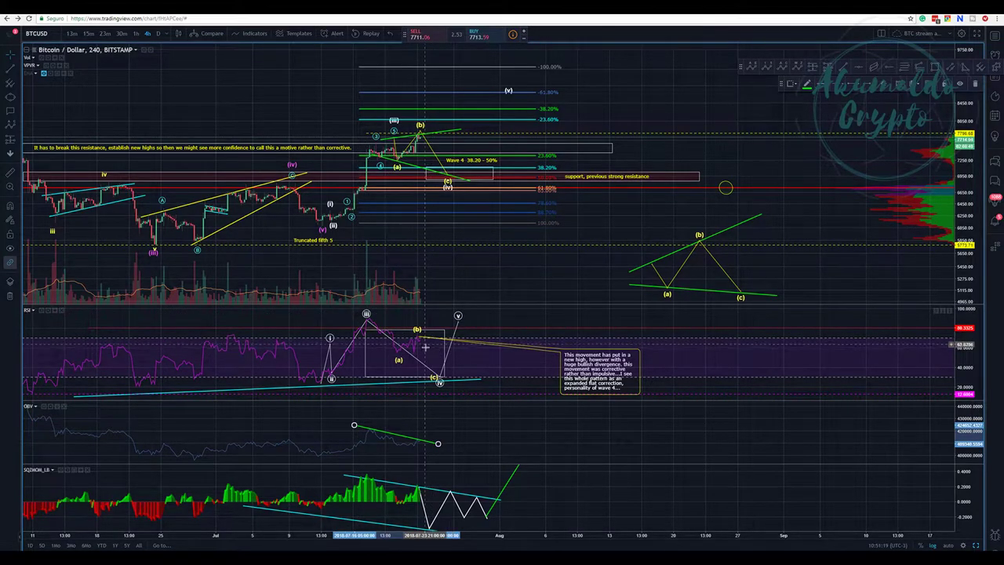
pyautogui.click(490, 428)
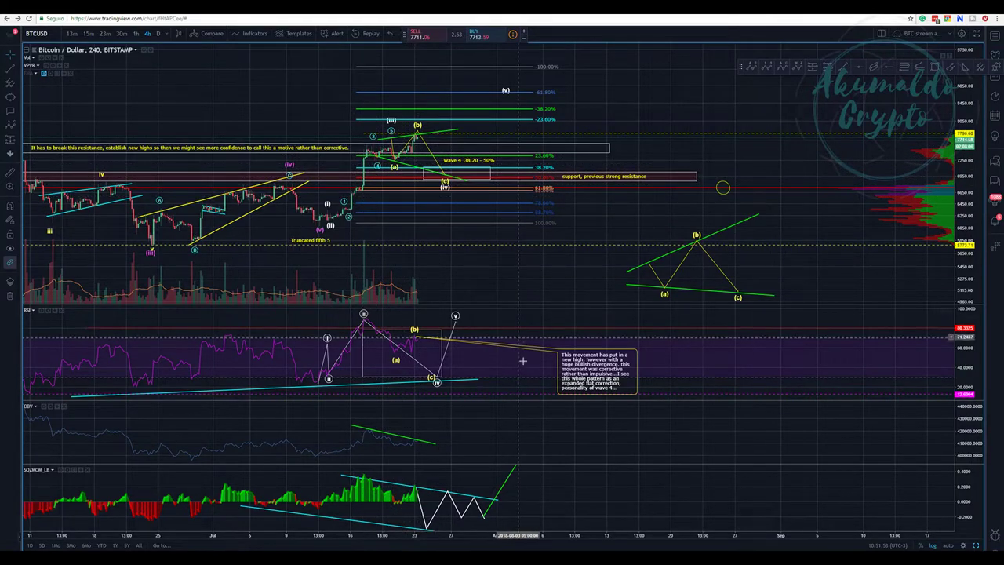
# Leave the enlarged 4-hour chart and maximise the Bitfinex daily Bitcoin chart, showing the inverted head and shoulders with room after it
pyautogui.scroll(-1, 567, 428)
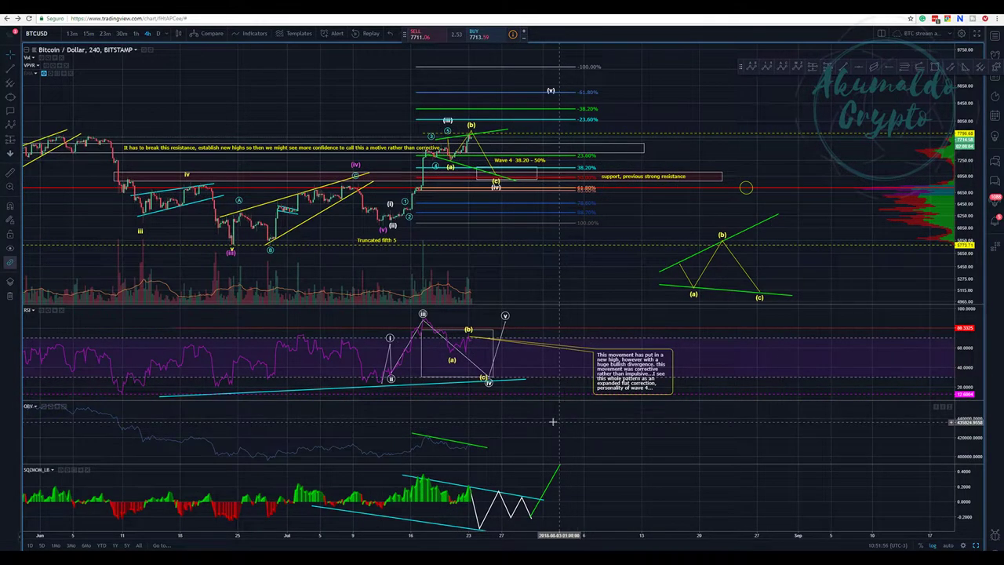
pyautogui.click(402, 472)
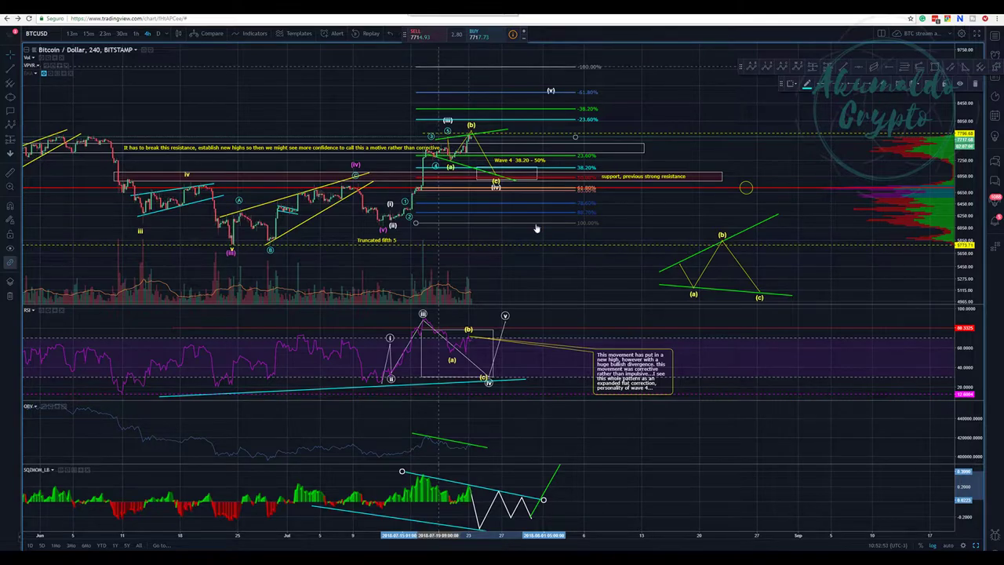
pyautogui.click(975, 547)
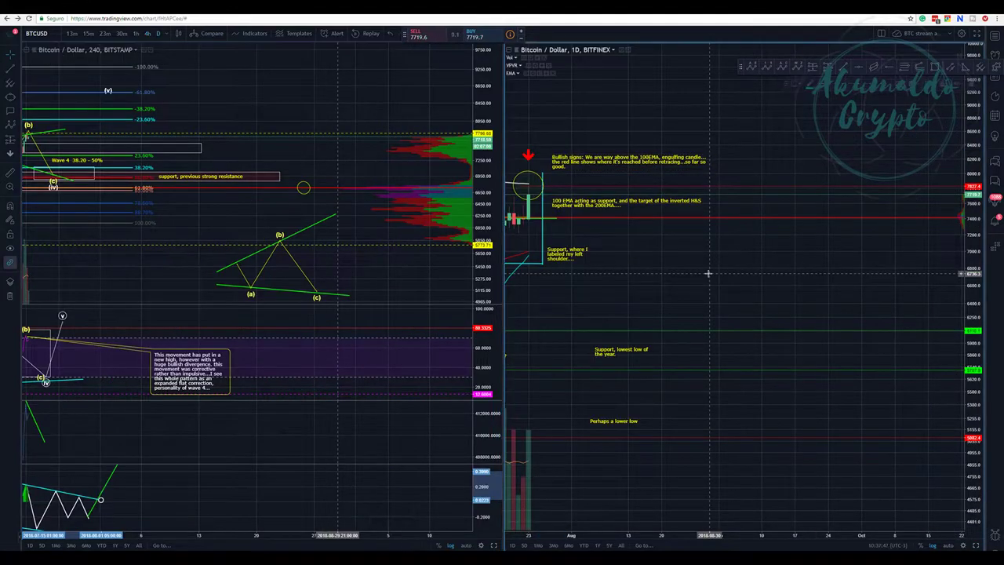
pyautogui.click(975, 546)
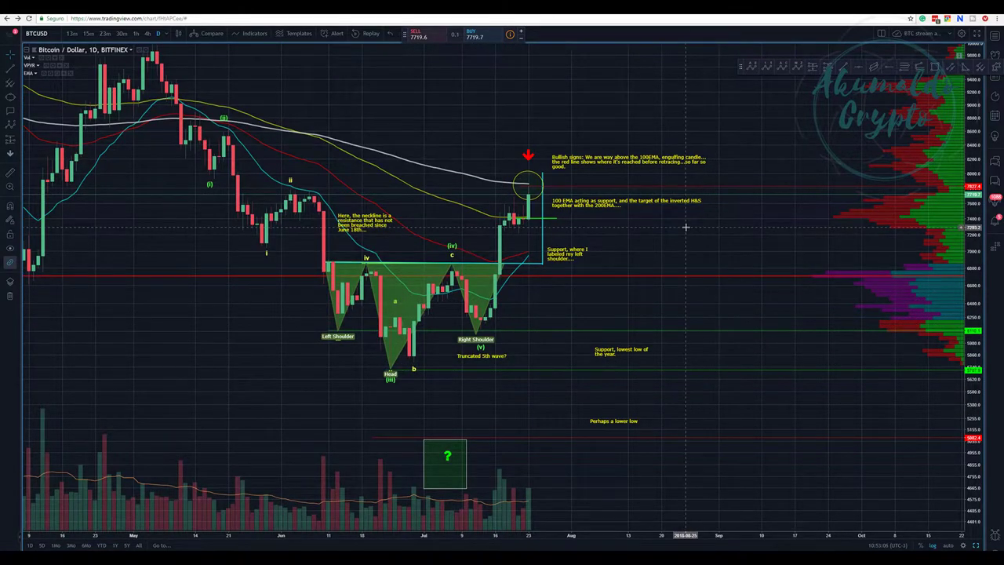
pyautogui.moveTo(685, 228); pyautogui.dragTo(641, 229)
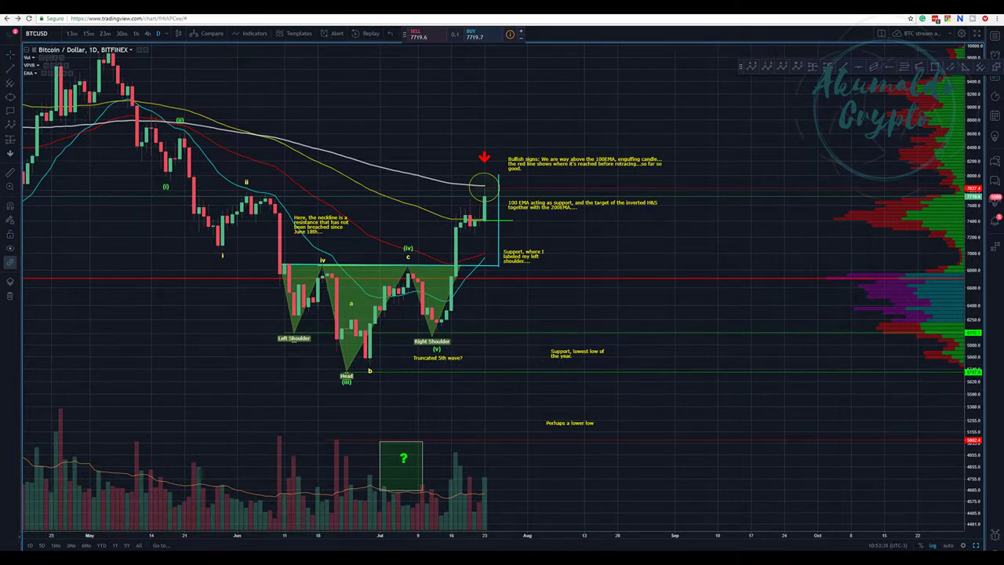
# Draw a green declining trend line across the volume area of the daily chart, from about July 11 to August 14
pyautogui.click(10, 70)
pyautogui.click(336, 437)
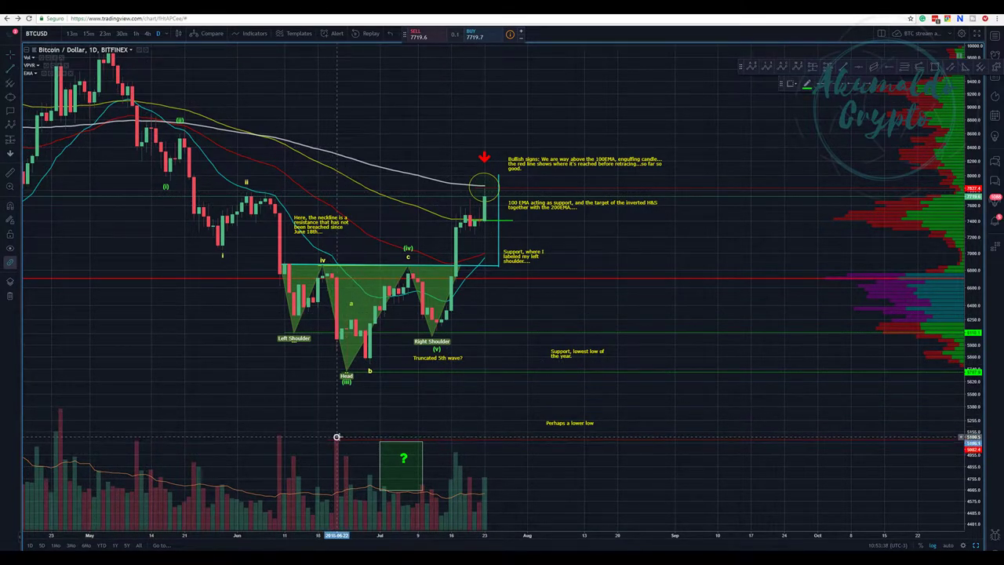
pyautogui.click(502, 471)
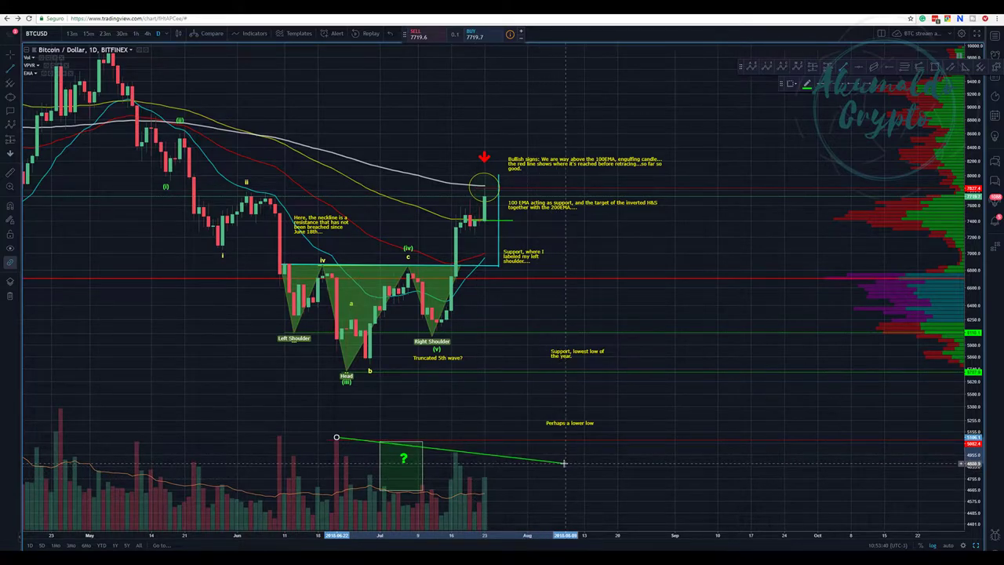
pyautogui.click(564, 464)
pyautogui.moveTo(336, 438); pyautogui.dragTo(426, 449)
pyautogui.moveTo(565, 466); pyautogui.dragTo(588, 470)
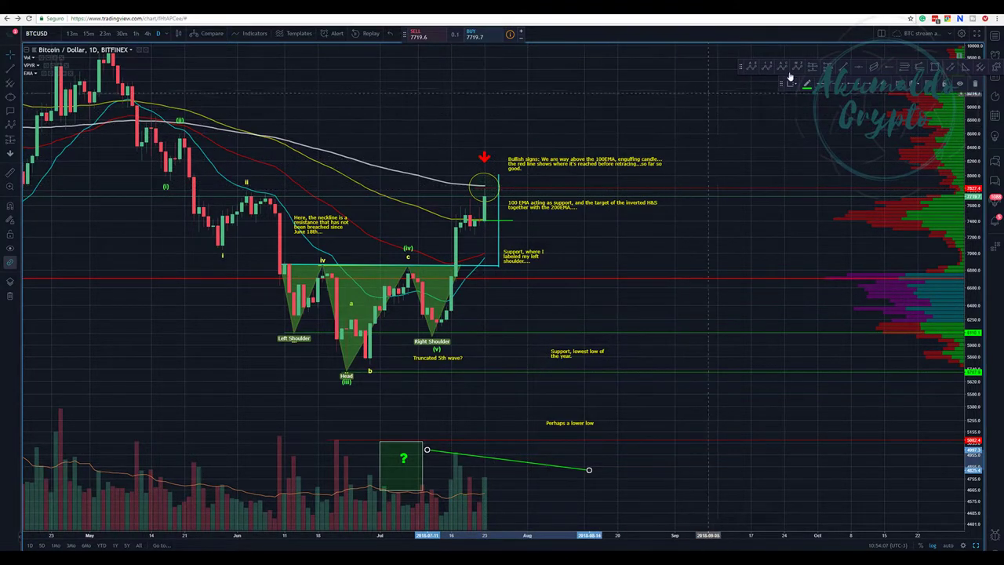
# Extend the white moving average with a short green horizontal line from July 22 to July 31, and nudge the cyan vertical target line slightly higher
pyautogui.click(479, 185)
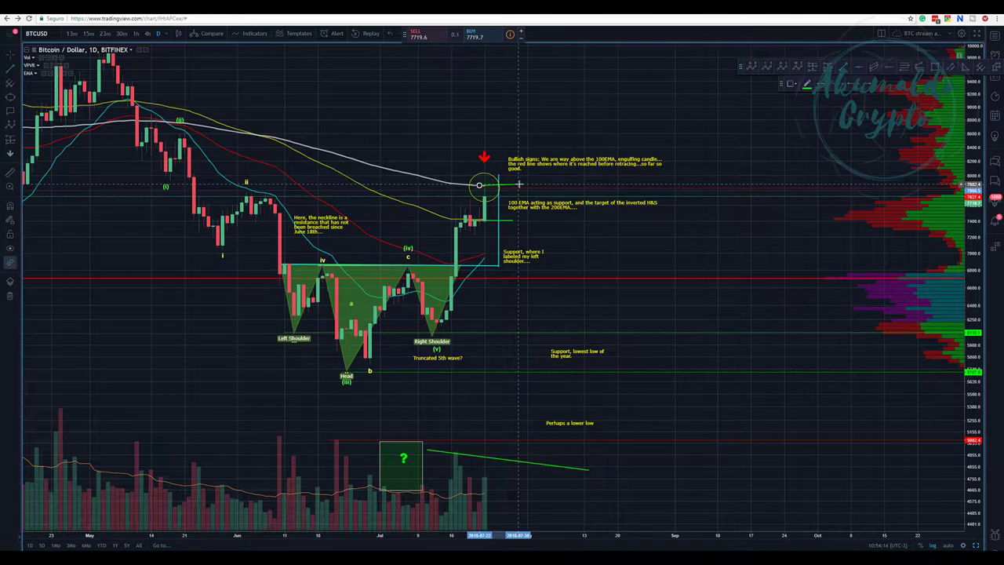
pyautogui.click(521, 185)
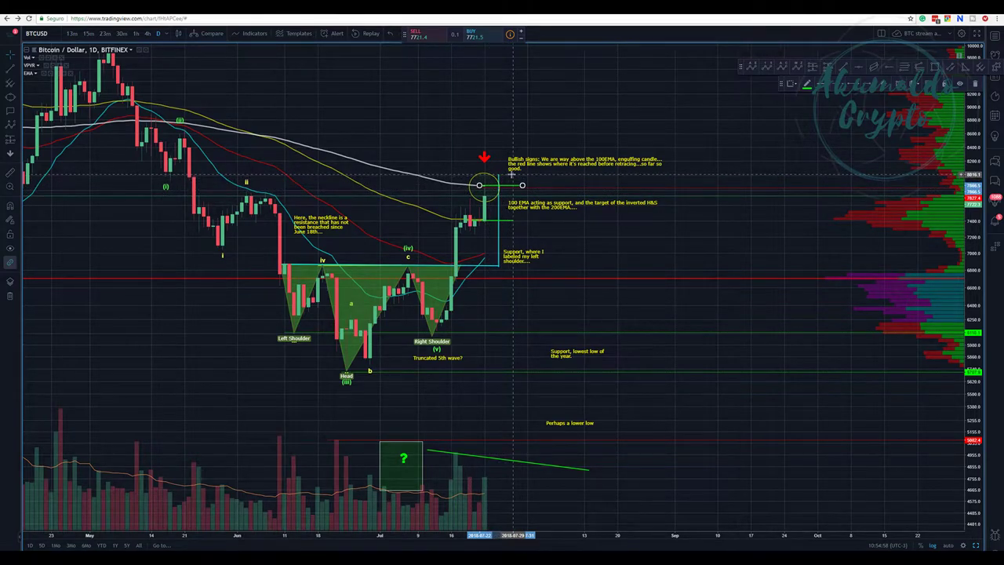
pyautogui.click(499, 219)
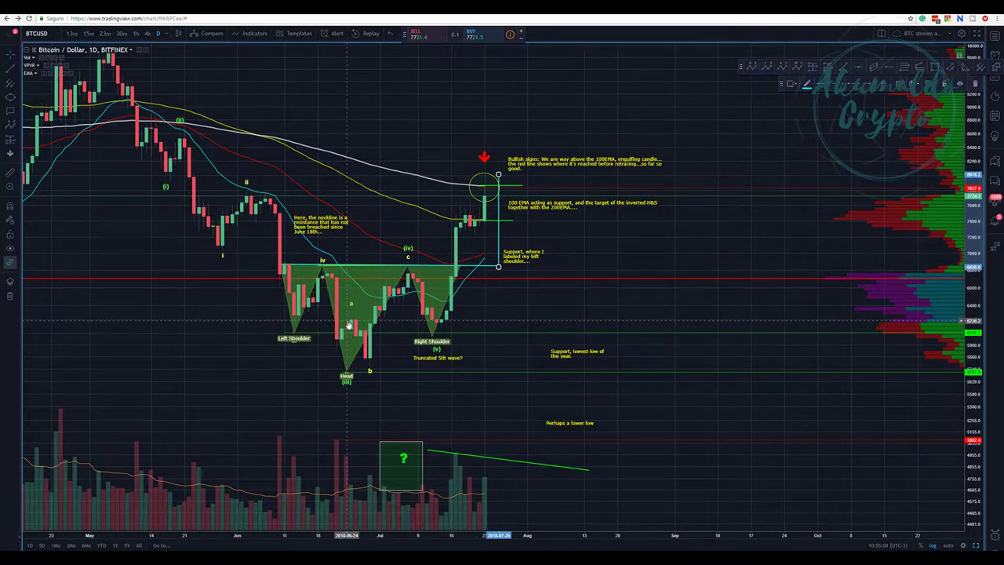
pyautogui.click(345, 269)
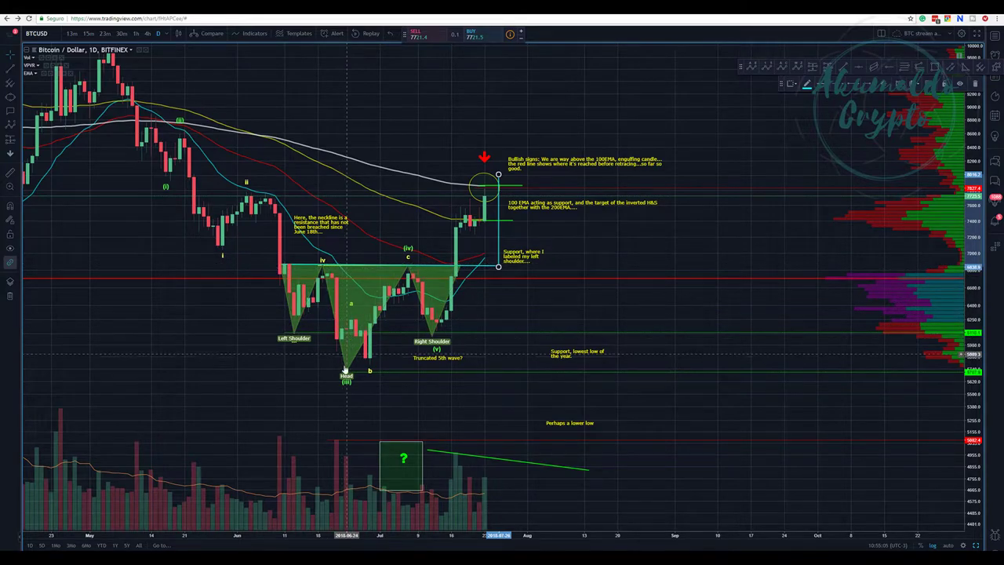
pyautogui.moveTo(497, 205)
pyautogui.mouseDown()
pyautogui.moveTo(484, 206)
pyautogui.moveTo(365, 298)
pyautogui.moveTo(336, 298)
pyautogui.moveTo(477, 202)
pyautogui.moveTo(498, 202)
pyautogui.mouseUp()
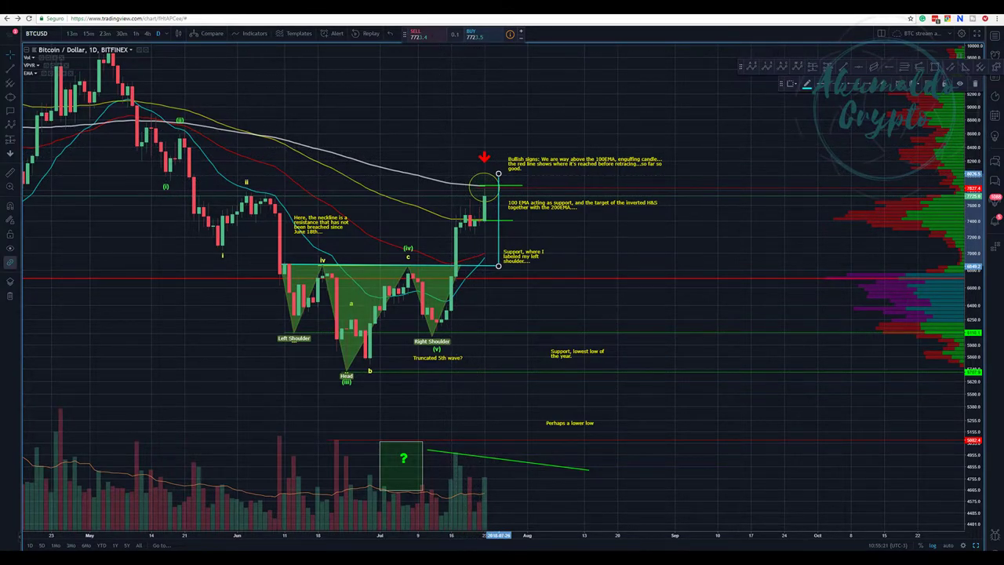
# Switch to the hourly Bitfinex Bitcoin chart and bring the completed five-wave decline and the projected drop into view
pyautogui.hotkey('ctrl', 'Tab')
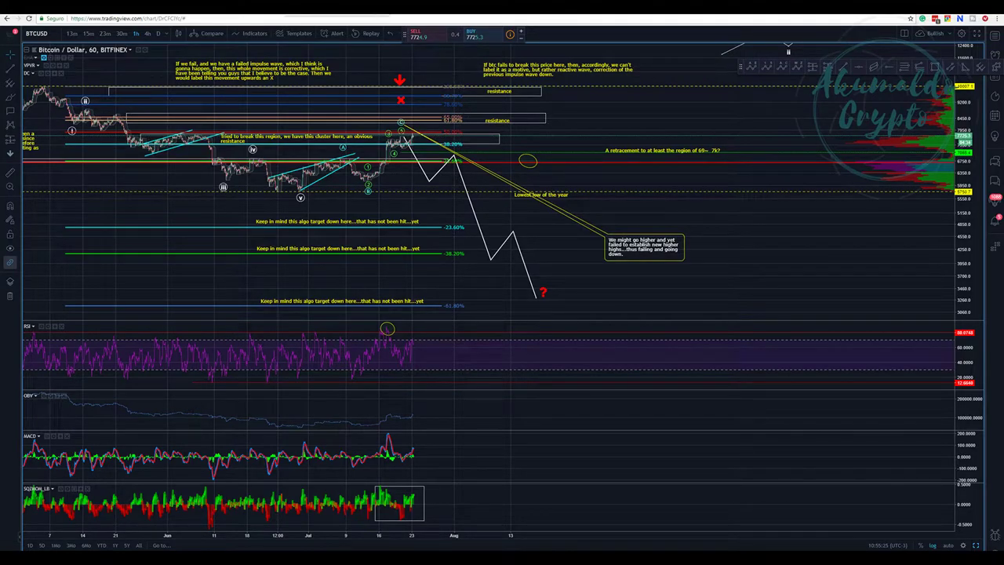
pyautogui.hotkey('ctrl', 'Tab')
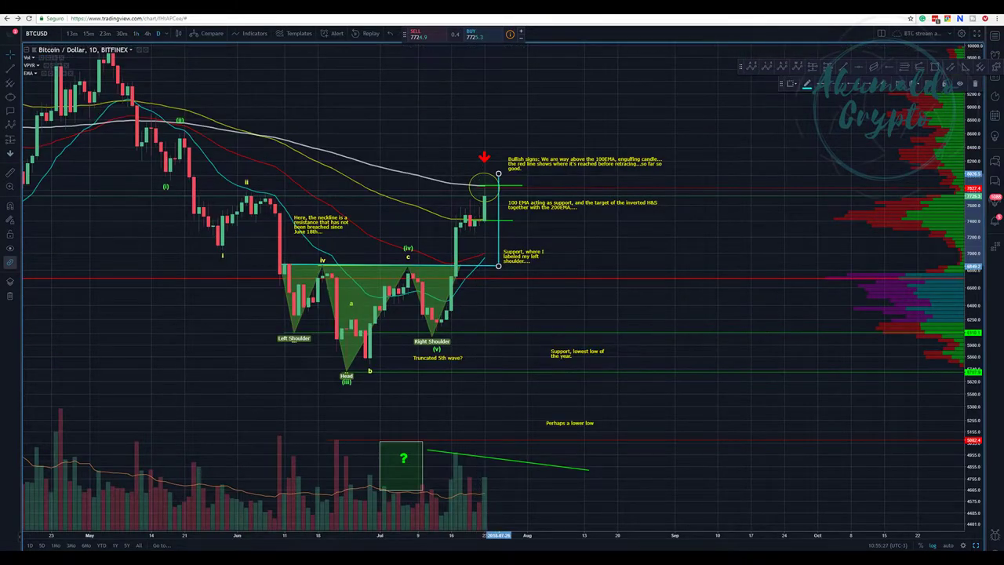
pyautogui.hotkey('ctrl', 'Tab')
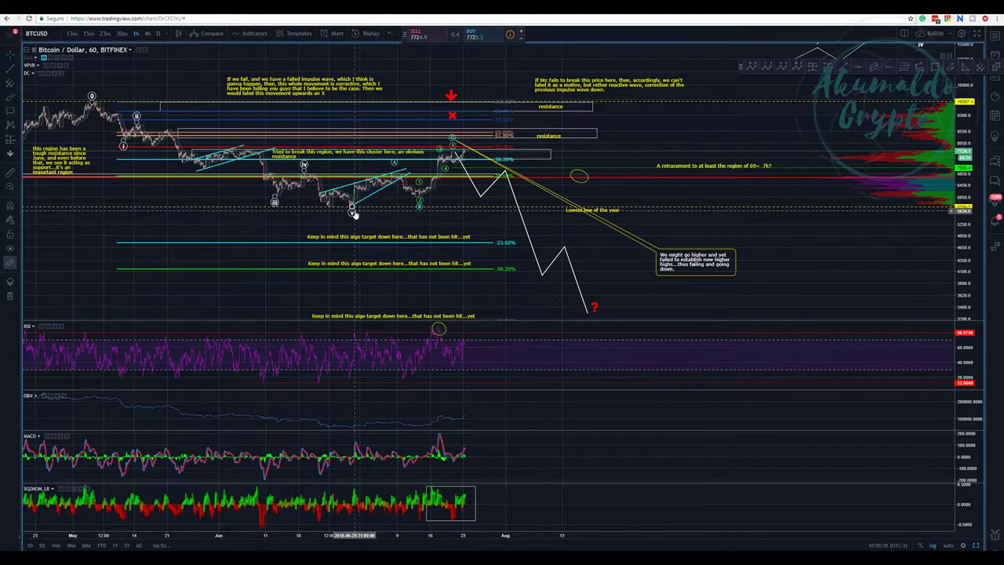
pyautogui.moveTo(399, 221); pyautogui.dragTo(322, 146)
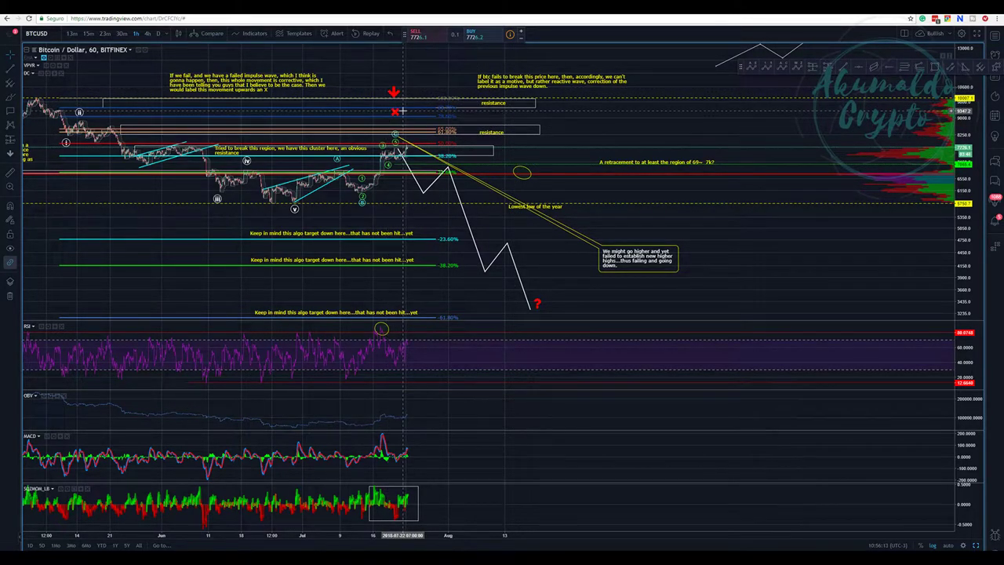
# Lower the red arrow to just above the red X, and move point 5 of the green impulse wave to the latest high
pyautogui.moveTo(396, 114)
pyautogui.mouseDown()
pyautogui.moveTo(399, 122)
pyautogui.moveTo(396, 112)
pyautogui.mouseUp()
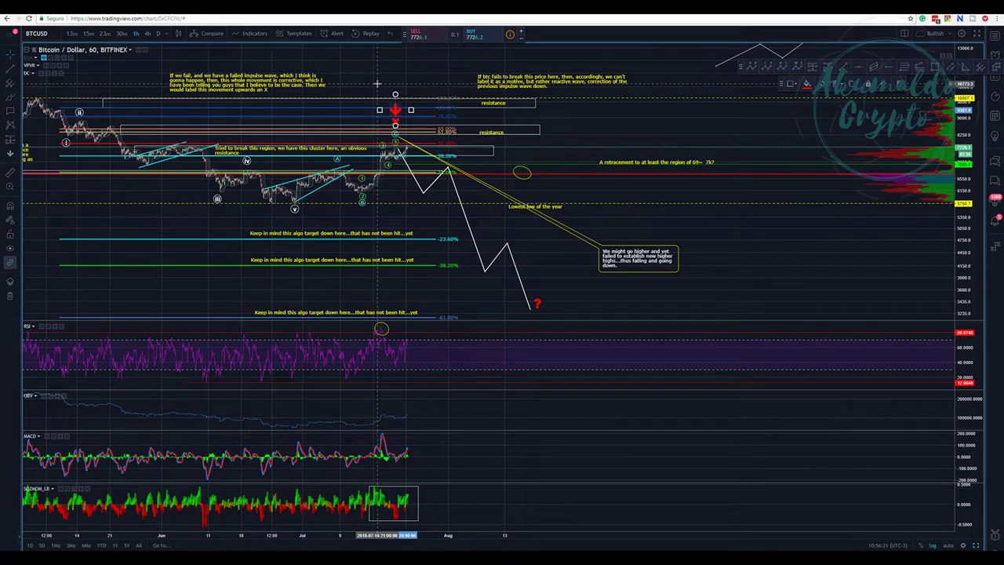
pyautogui.click(438, 114)
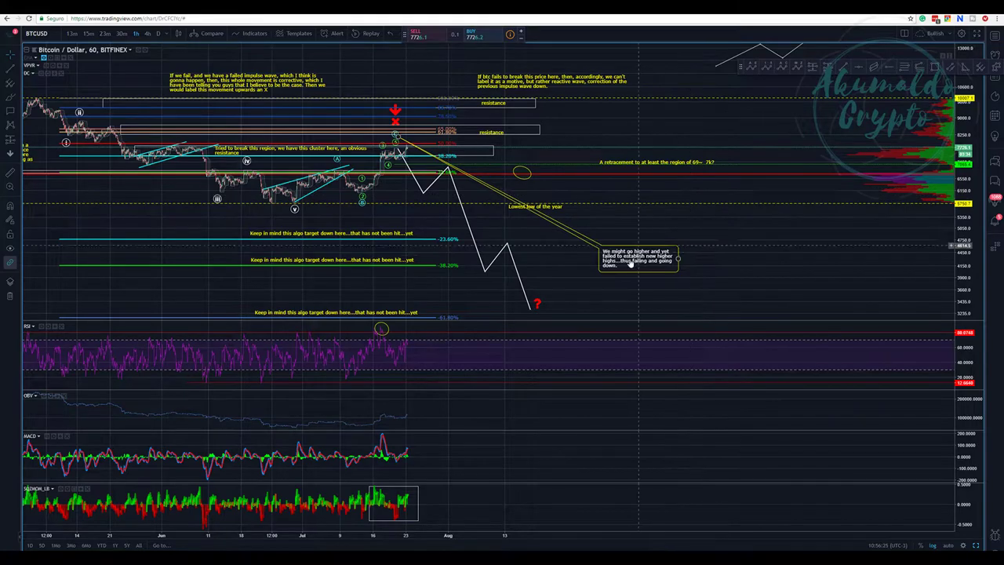
pyautogui.click(408, 146)
pyautogui.moveTo(408, 146); pyautogui.dragTo(390, 148)
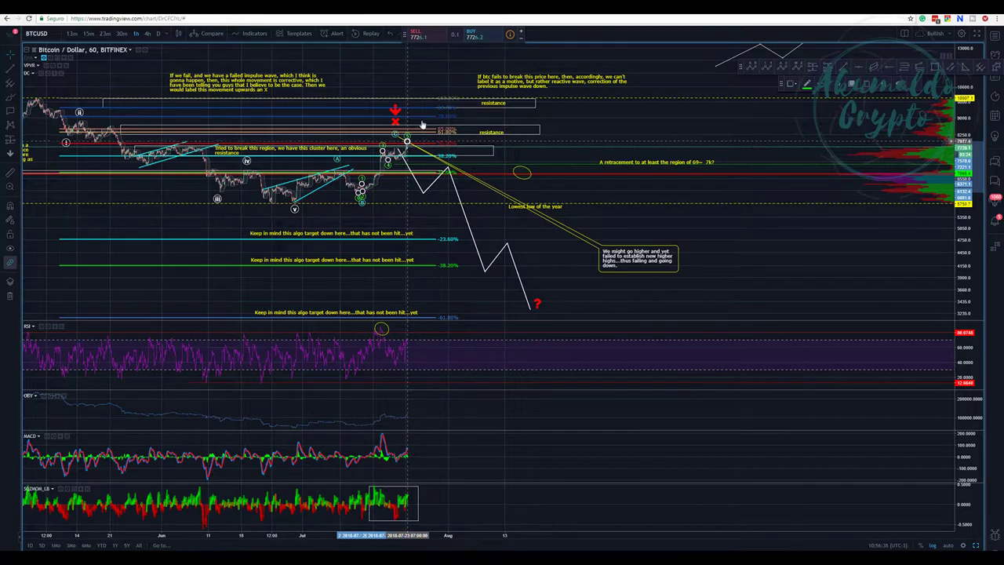
# Remove the Fibonacci retracement drawn over the decline on the hourly chart
pyautogui.rightClick(260, 110)
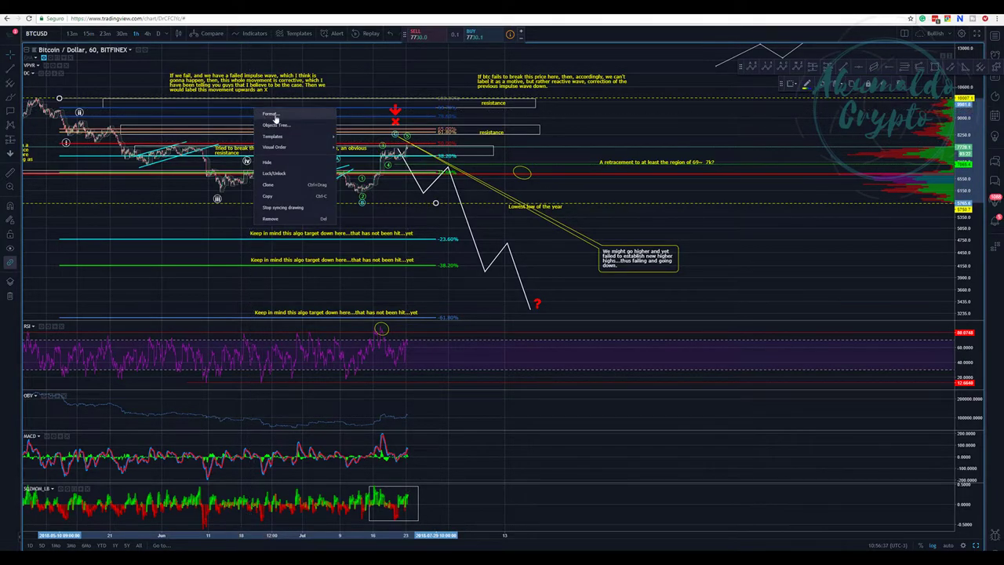
pyautogui.click(276, 218)
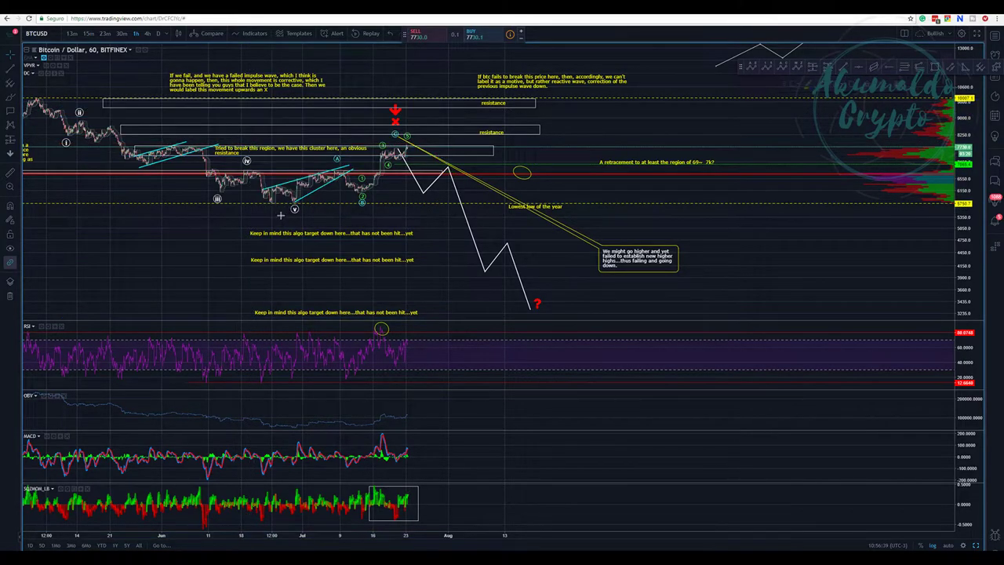
# Adjust the cyan ABC wave: put C above the latest high, its origin at the wave v low of June 29, and A on the following peak
pyautogui.click(408, 134)
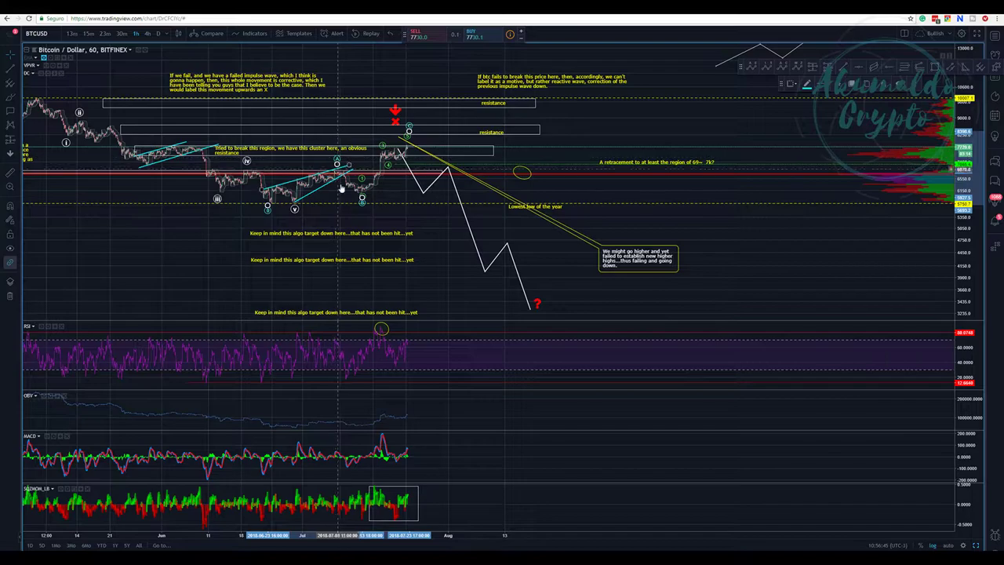
pyautogui.moveTo(268, 207); pyautogui.dragTo(294, 204)
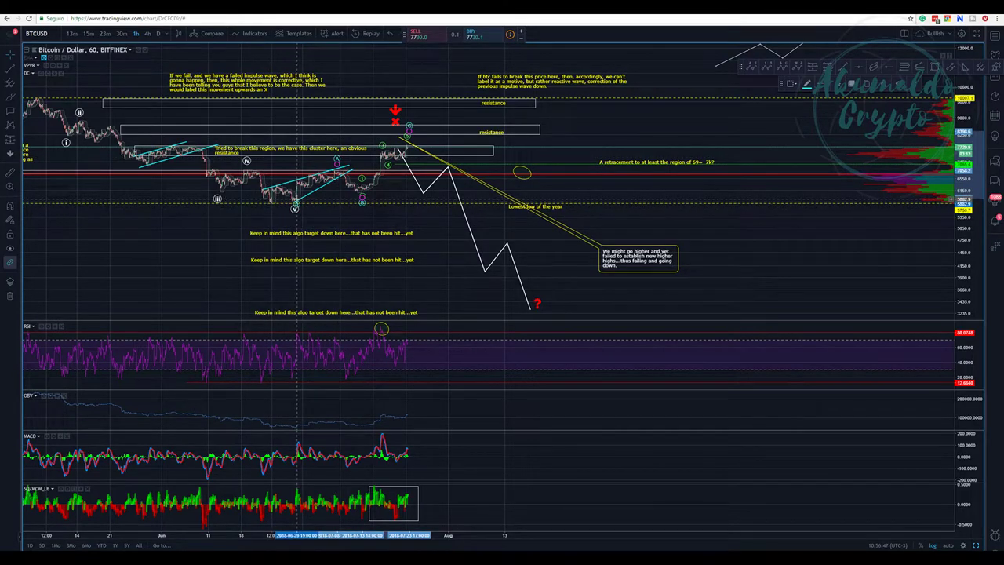
pyautogui.click(302, 196)
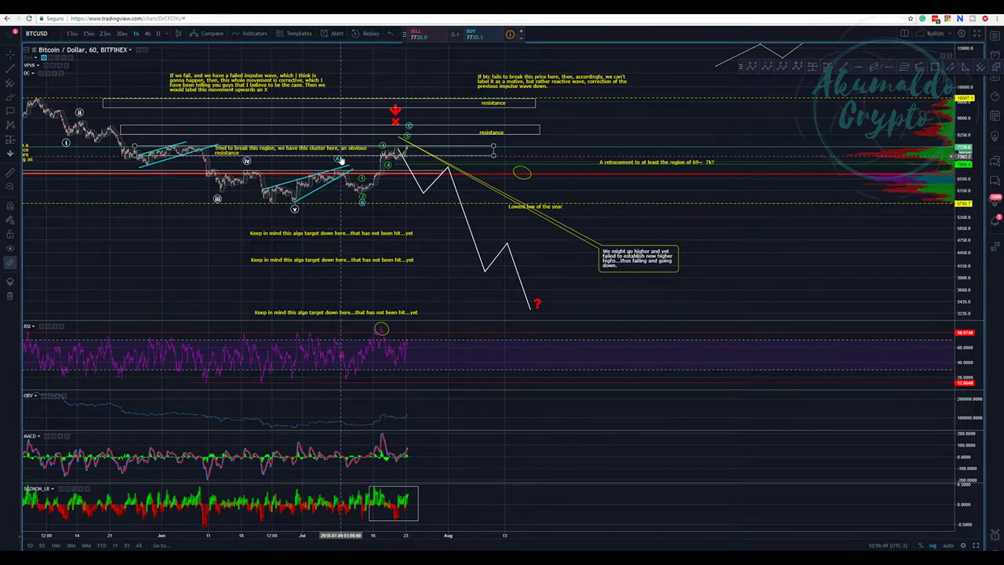
pyautogui.moveTo(338, 162); pyautogui.dragTo(346, 166)
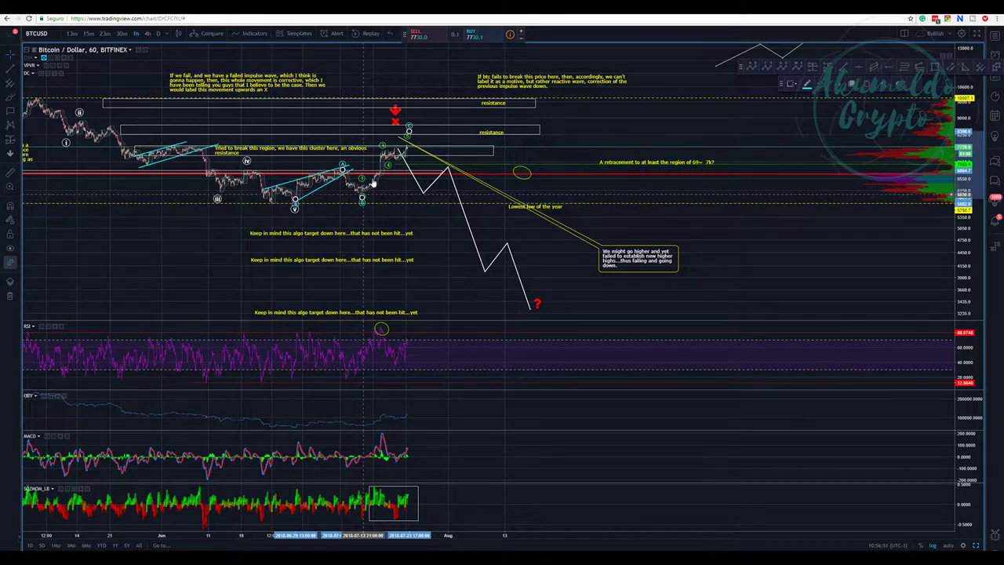
# Move the red X and the red down arrow above the repositioned cyan C label, around July 24
pyautogui.click(409, 119)
pyautogui.click(410, 118)
pyautogui.moveTo(409, 117); pyautogui.dragTo(410, 105)
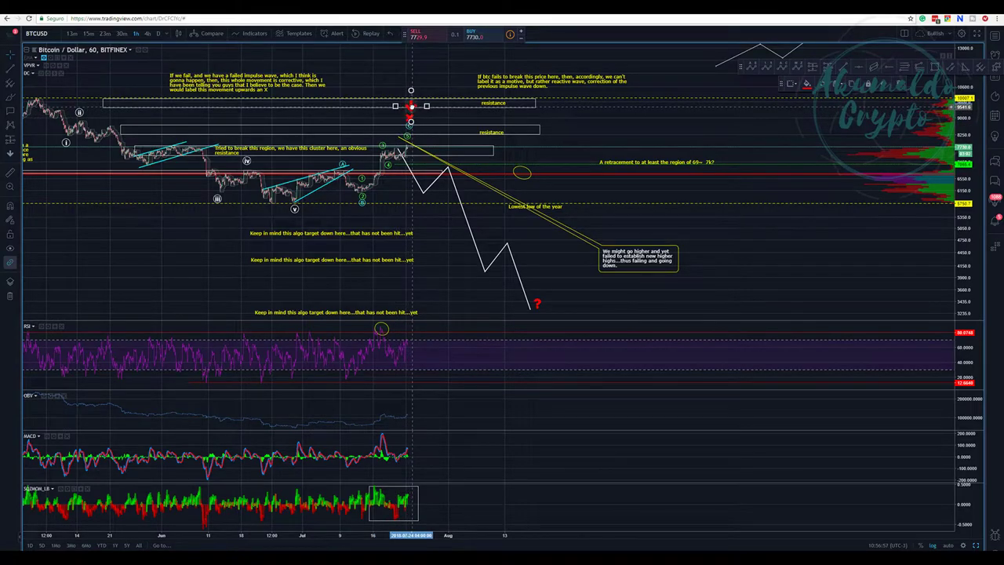
pyautogui.click(377, 126)
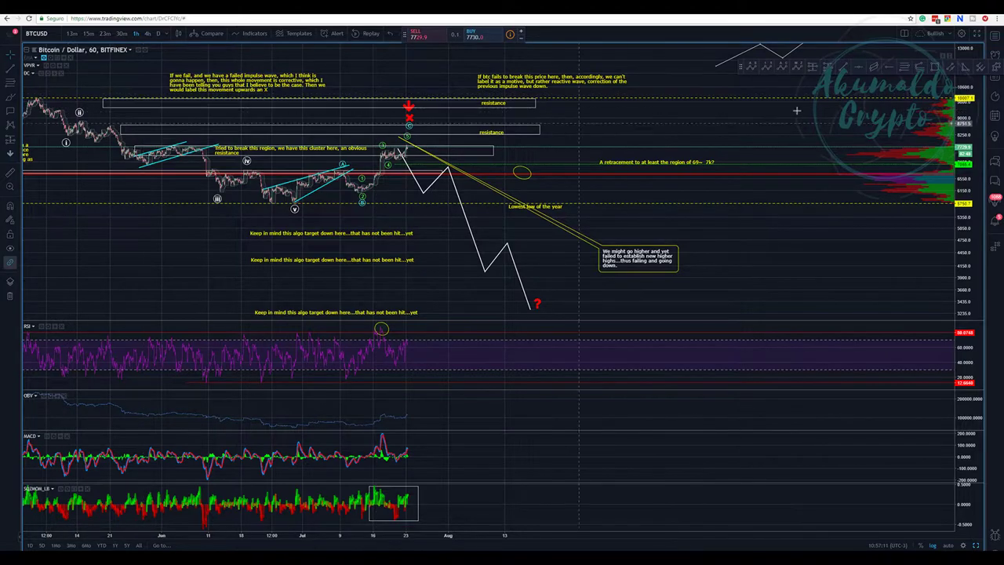
# Draw a new Fibonacci retracement from the May 6 high down to the year's lowest low at about 5763, ending at August 3
pyautogui.click(43, 99)
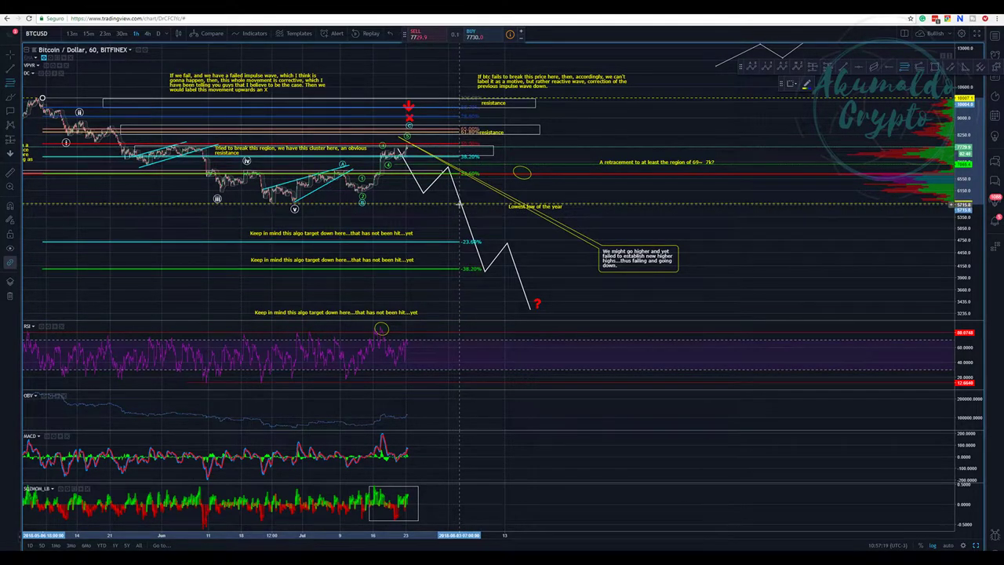
pyautogui.click(458, 203)
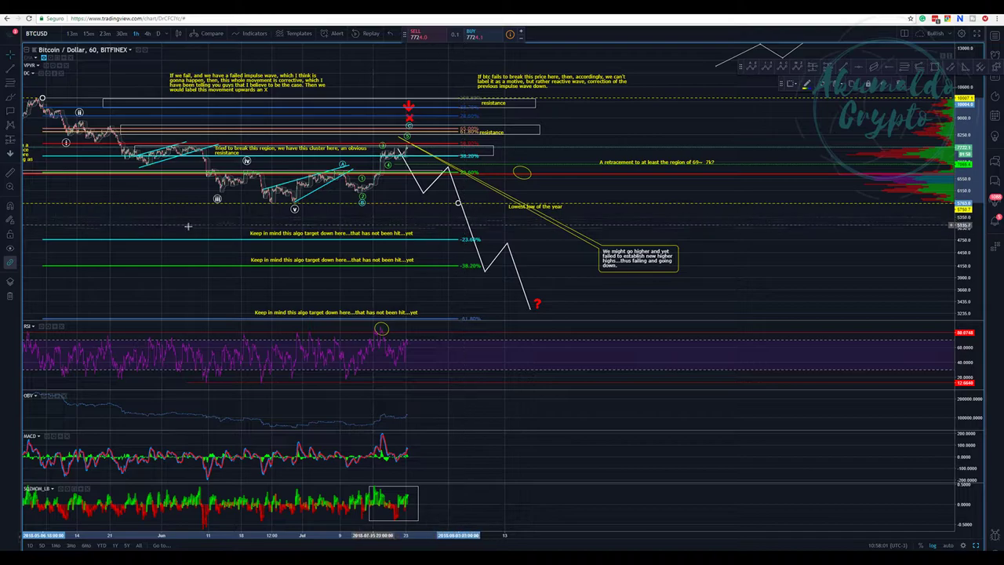
pyautogui.click(9, 70)
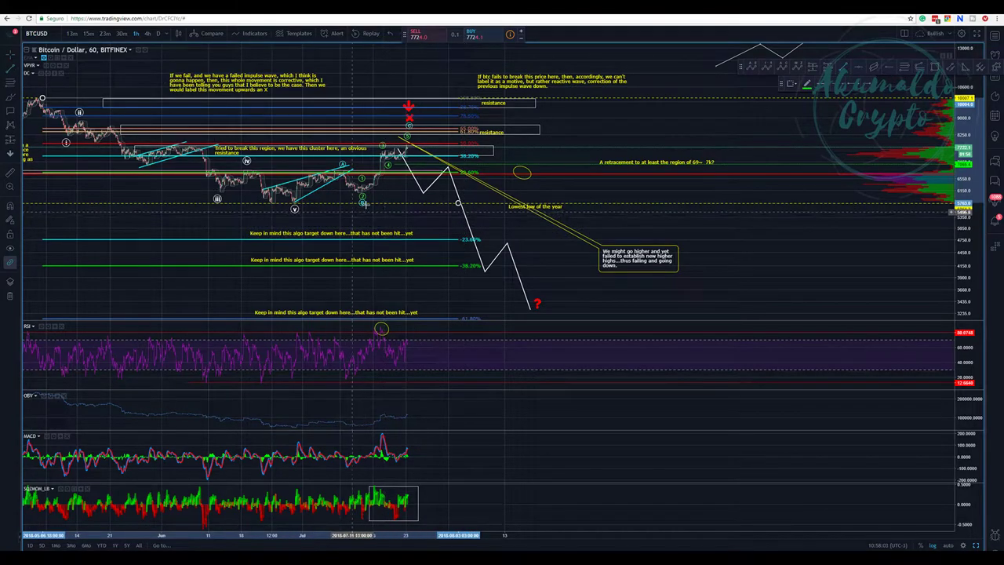
pyautogui.click(374, 202)
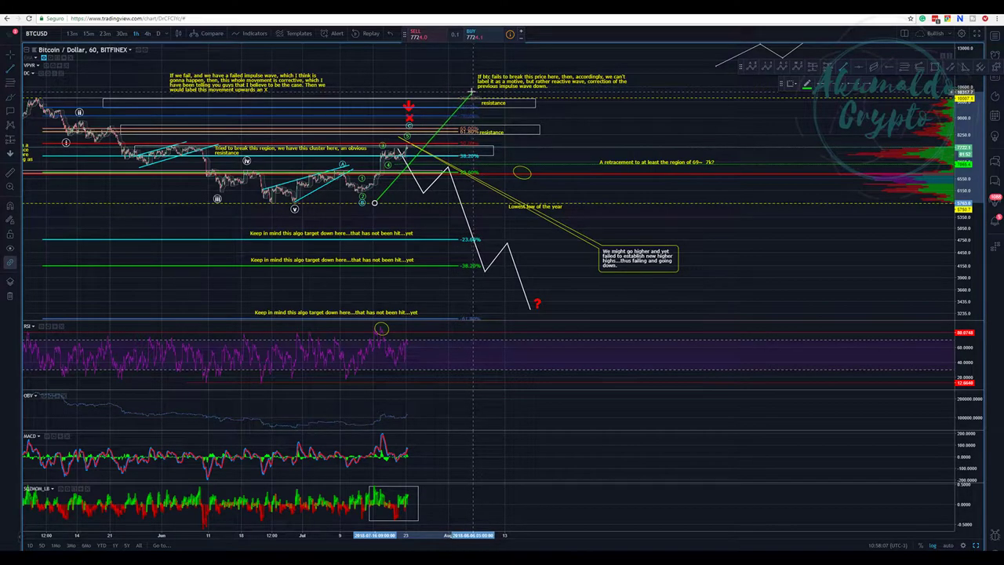
pyautogui.press('Escape')
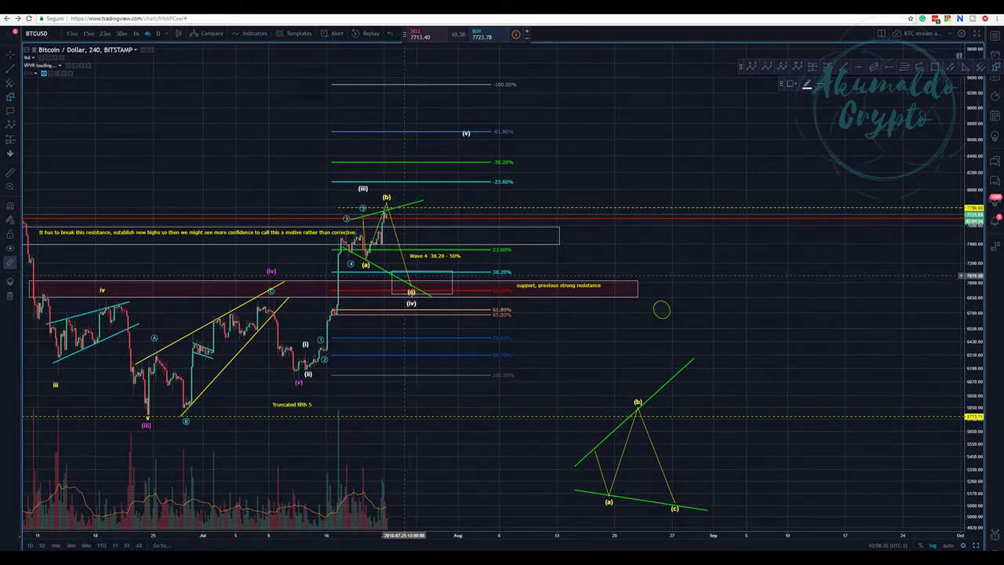
# Draw a white zigzag path rising in five legs from the wave (iv) target to about 8700, and move the (v) label to its end
pyautogui.click(413, 292)
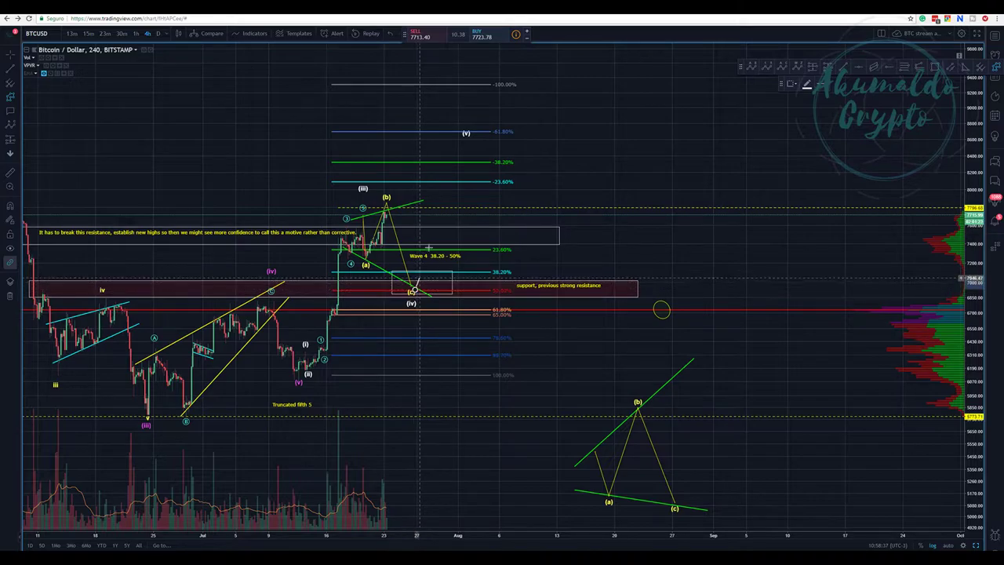
pyautogui.click(433, 213)
pyautogui.click(454, 239)
pyautogui.click(466, 159)
pyautogui.click(495, 194)
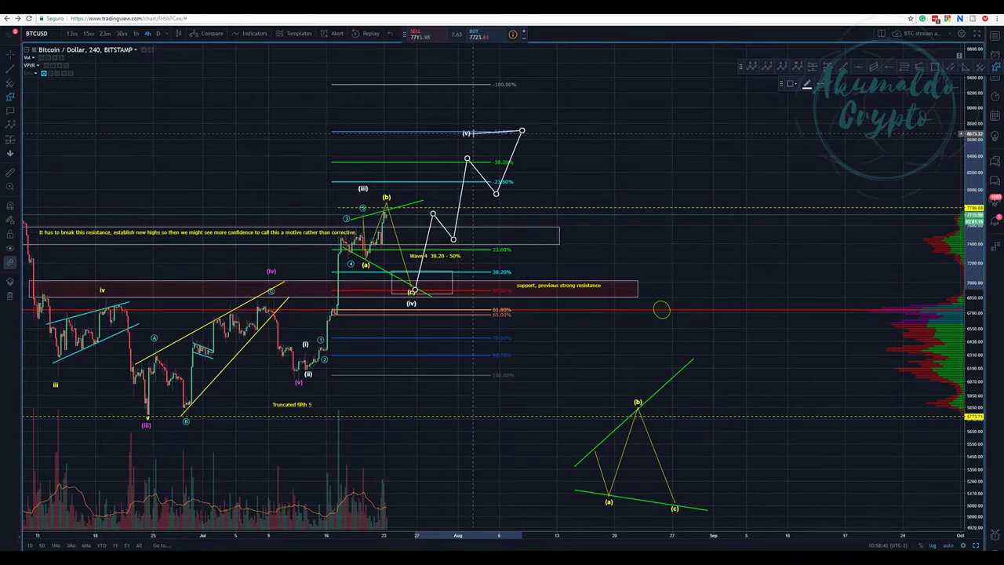
pyautogui.doubleClick(522, 128)
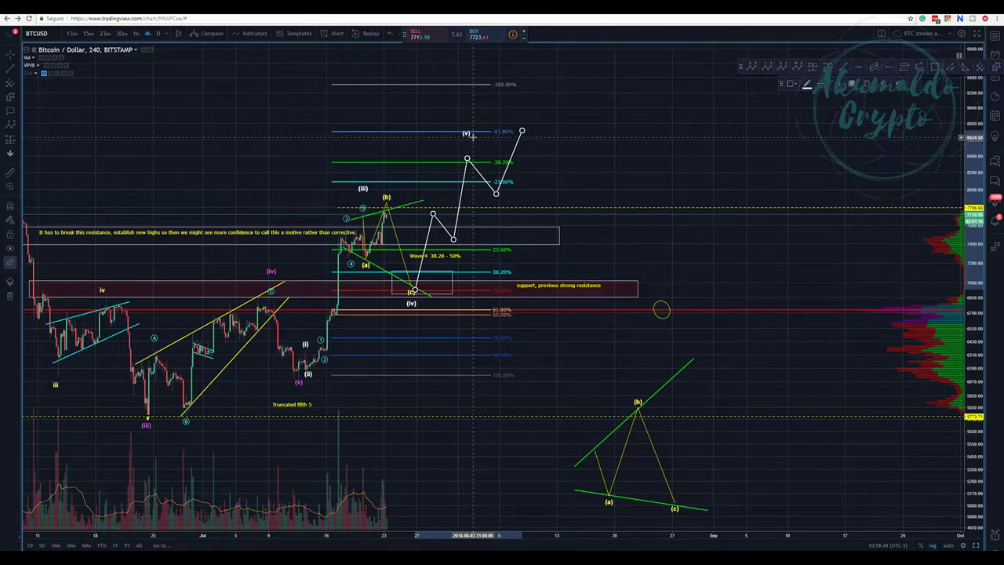
pyautogui.moveTo(466, 133); pyautogui.dragTo(523, 124)
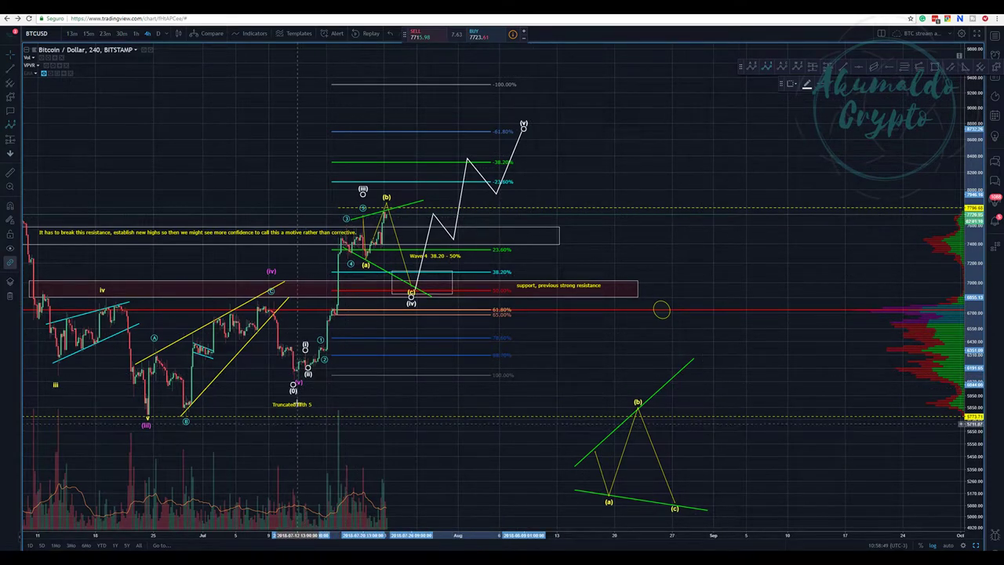
pyautogui.press('Escape')
# Draw an Elliott impulse wave i–v from the July 11 low area, with i above (v) and ii near 7857 in mid-August
pyautogui.click(291, 398)
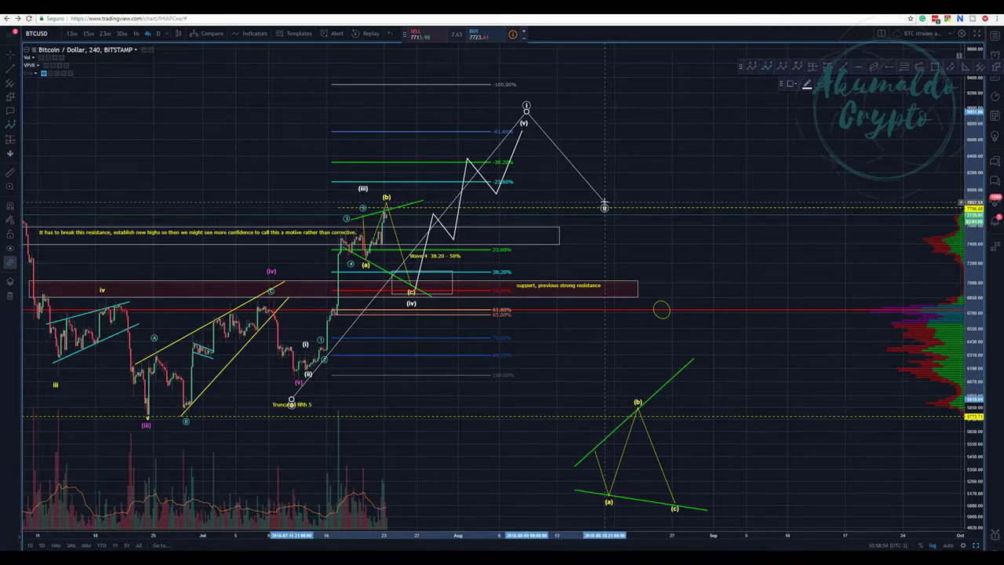
pyautogui.click(604, 206)
pyautogui.click(722, 48)
pyautogui.click(729, 83)
pyautogui.click(761, 49)
# Reshape the new impulse wave: lower i to about 8870 at (v), raise iii to about 10331, and shift iv to about 9627 and v higher
pyautogui.scroll(-5, 667, 84)
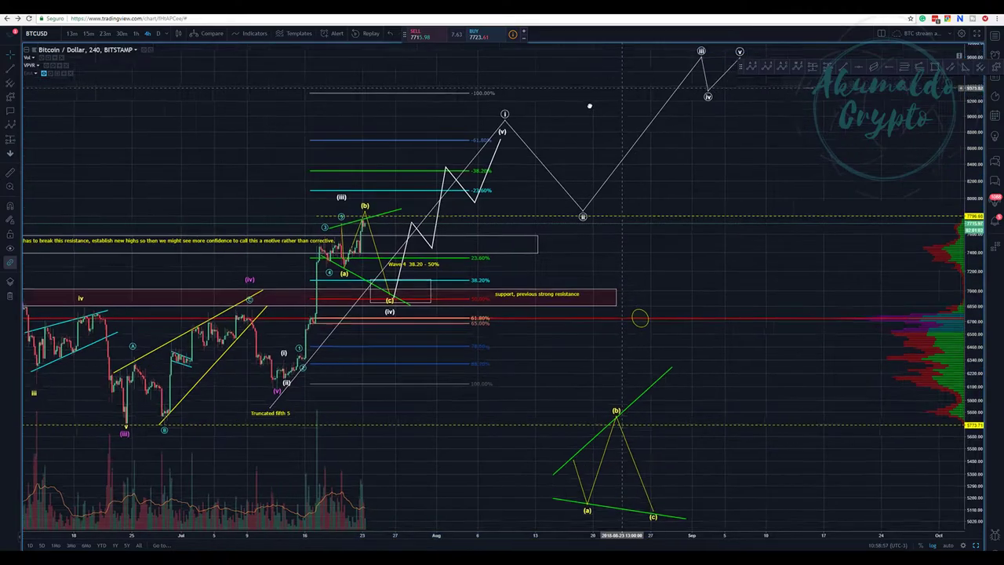
pyautogui.scroll(-3, 551, 159)
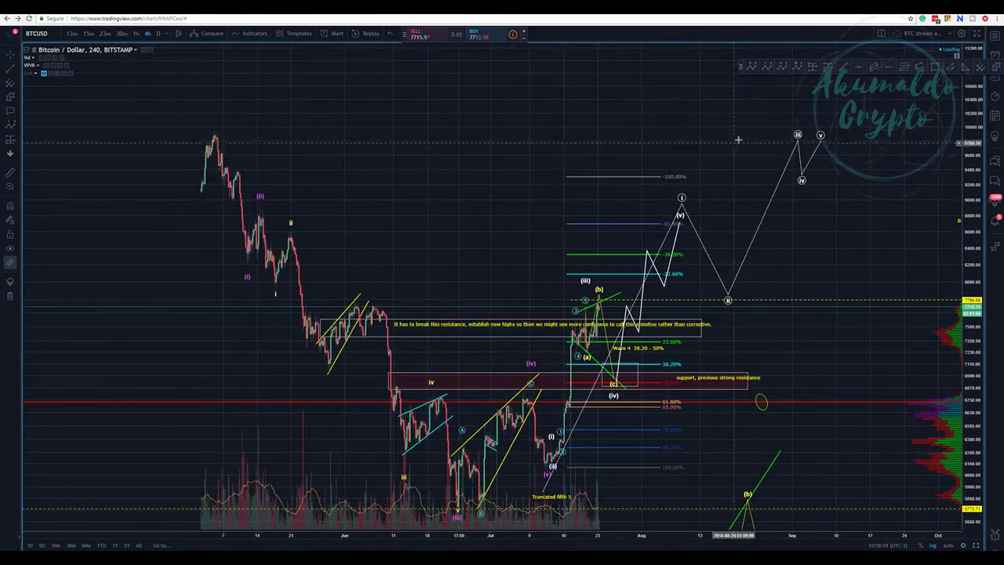
pyautogui.click(681, 200)
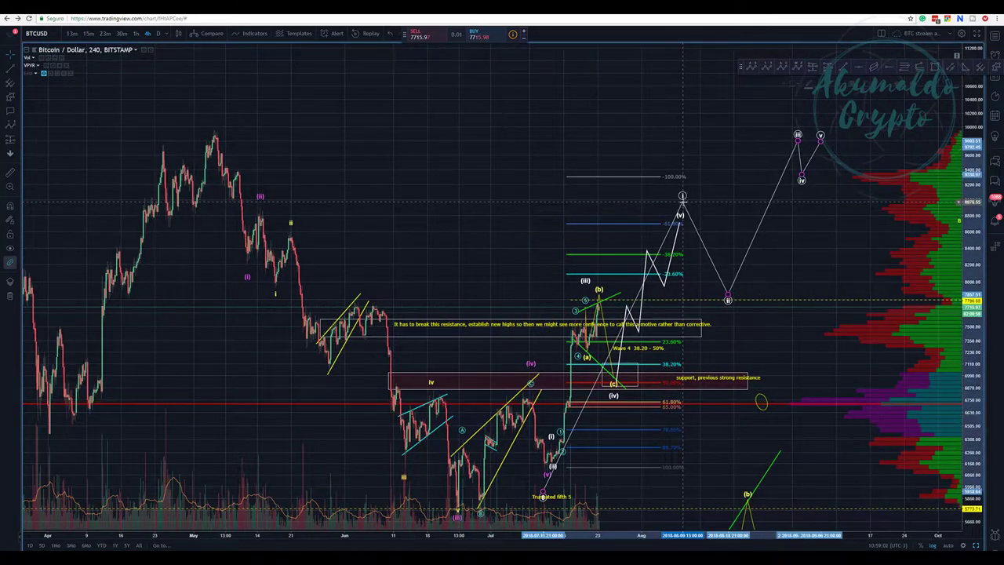
pyautogui.moveTo(798, 137); pyautogui.dragTo(806, 100)
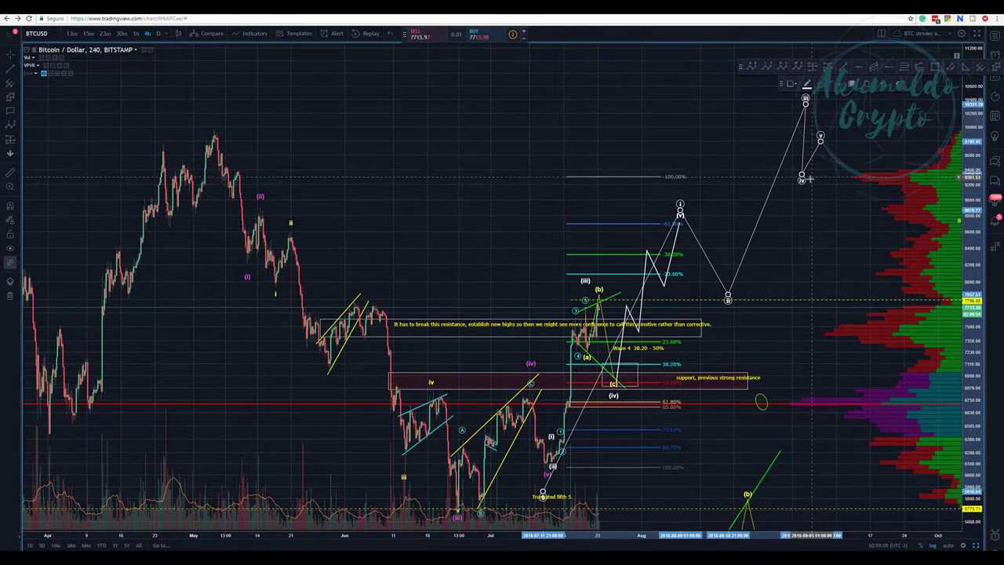
pyautogui.moveTo(801, 178); pyautogui.dragTo(857, 163)
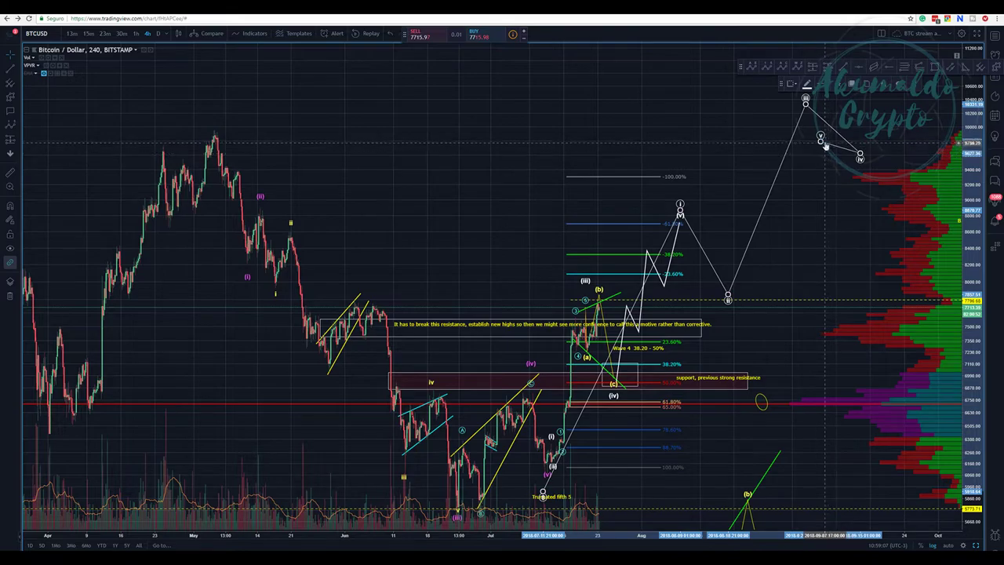
pyautogui.doubleClick(799, 91)
pyautogui.doubleClick(835, 115)
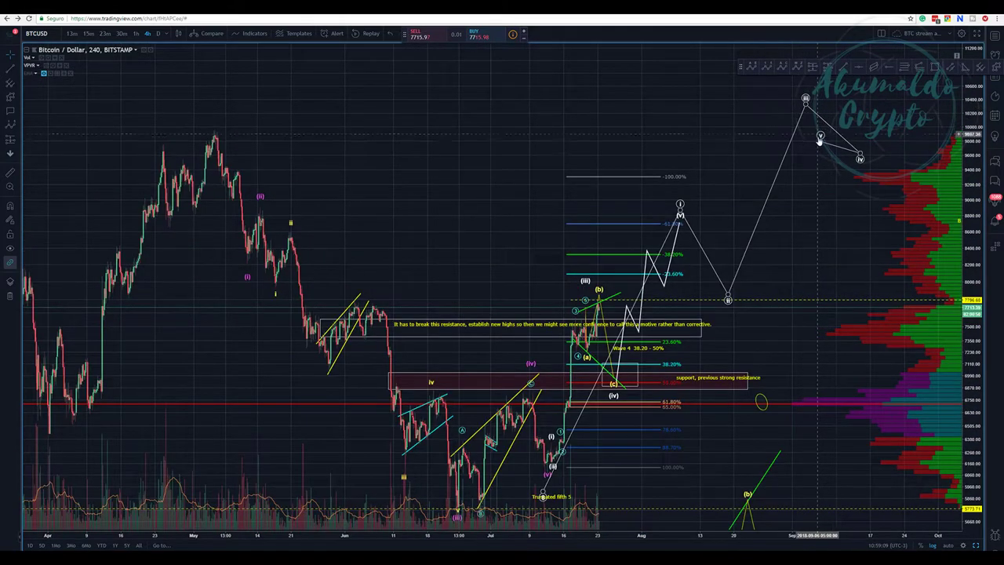
pyautogui.moveTo(839, 116)
pyautogui.mouseDown()
pyautogui.moveTo(821, 131)
pyautogui.moveTo(822, 145)
pyautogui.moveTo(935, 76)
pyautogui.mouseUp()
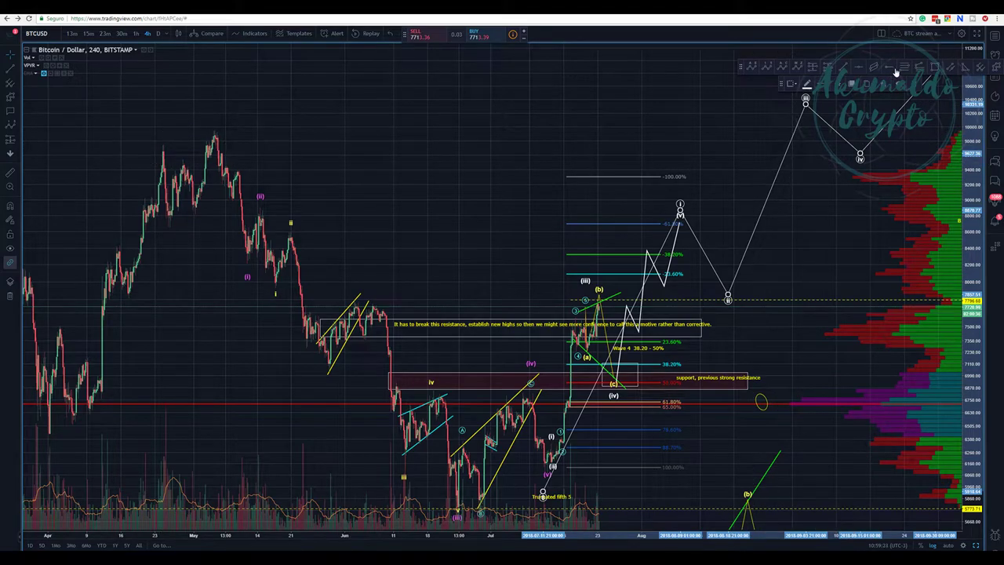
# Refine the projected impulse wave by raising iii to about 10676, iv to about 9949 and v to about 11670
pyautogui.click(153, 130)
pyautogui.moveTo(457, 89); pyautogui.dragTo(258, 110)
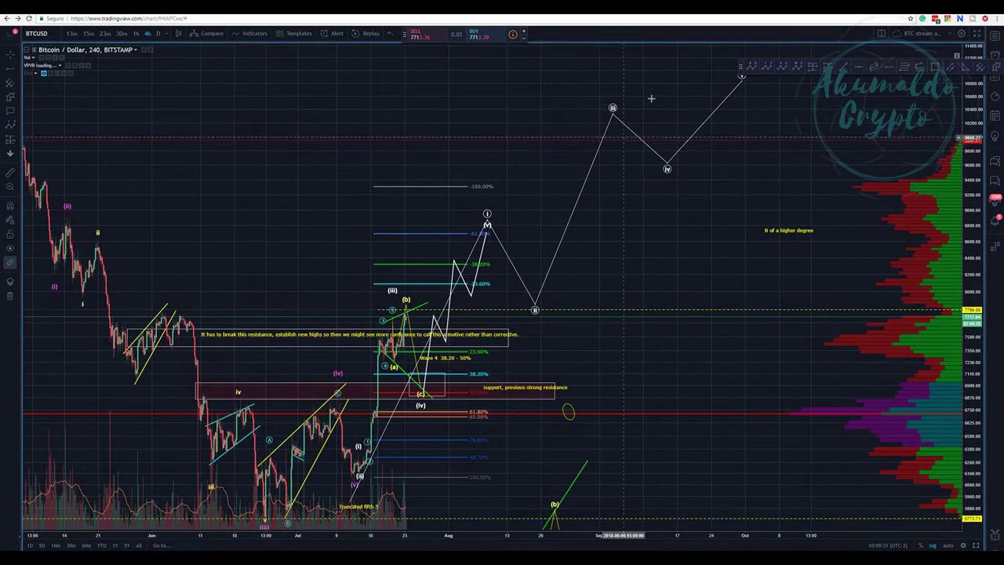
pyautogui.moveTo(612, 107); pyautogui.dragTo(635, 85)
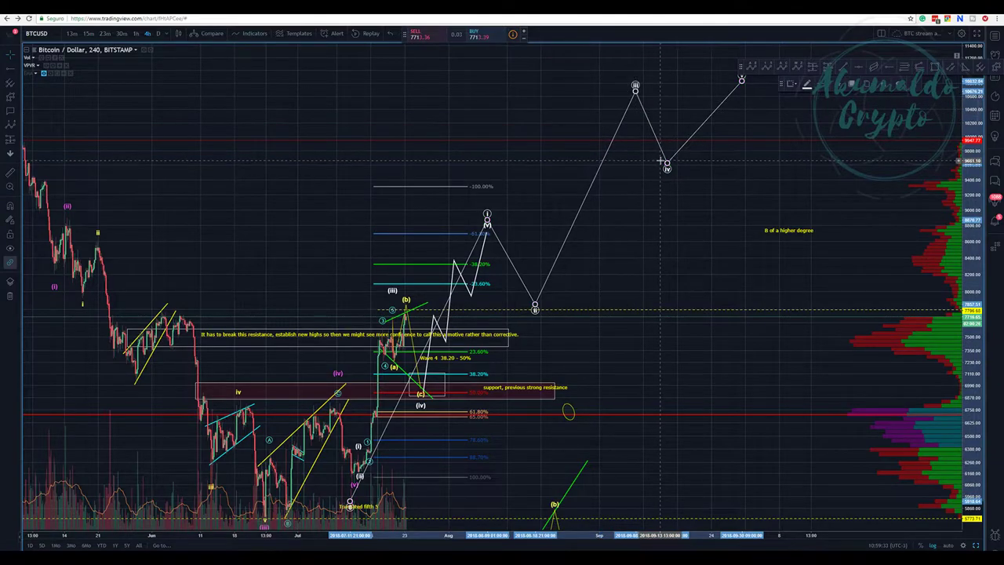
pyautogui.moveTo(667, 167); pyautogui.dragTo(707, 141)
pyautogui.moveTo(669, 188); pyautogui.dragTo(565, 205)
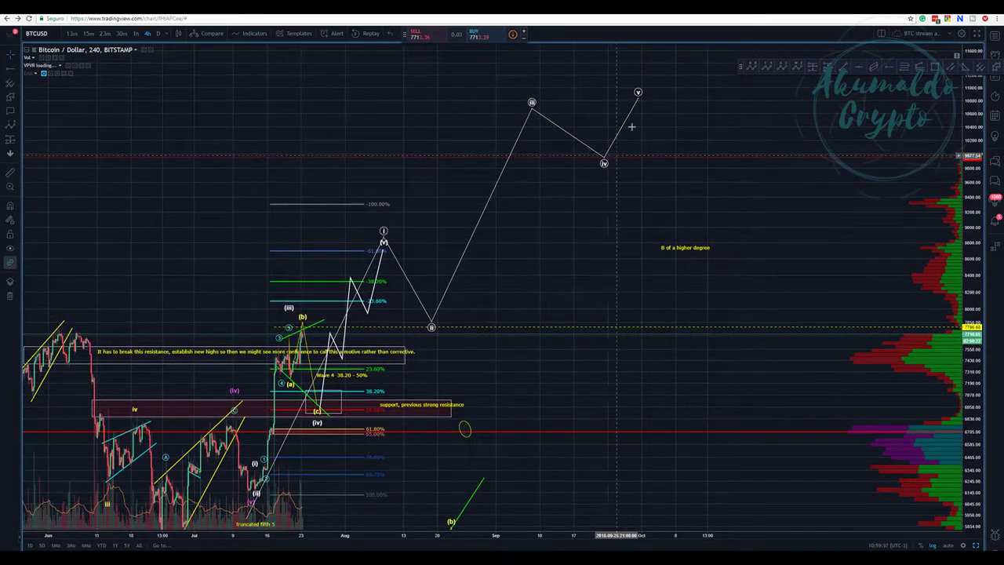
pyautogui.moveTo(638, 95); pyautogui.dragTo(683, 49)
pyautogui.moveTo(616, 204); pyautogui.dragTo(691, 264)
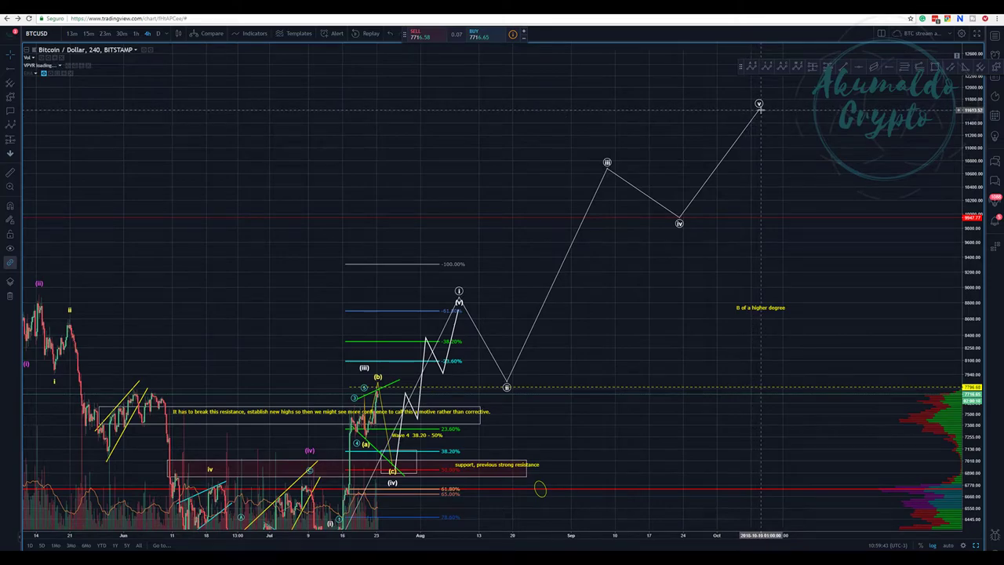
pyautogui.moveTo(761, 114); pyautogui.dragTo(751, 110)
# Lower the white (iii) label to just above the circled 5 at the July 20 peak
pyautogui.moveTo(726, 242); pyautogui.dragTo(910, 214)
pyautogui.moveTo(700, 253); pyautogui.dragTo(720, 152)
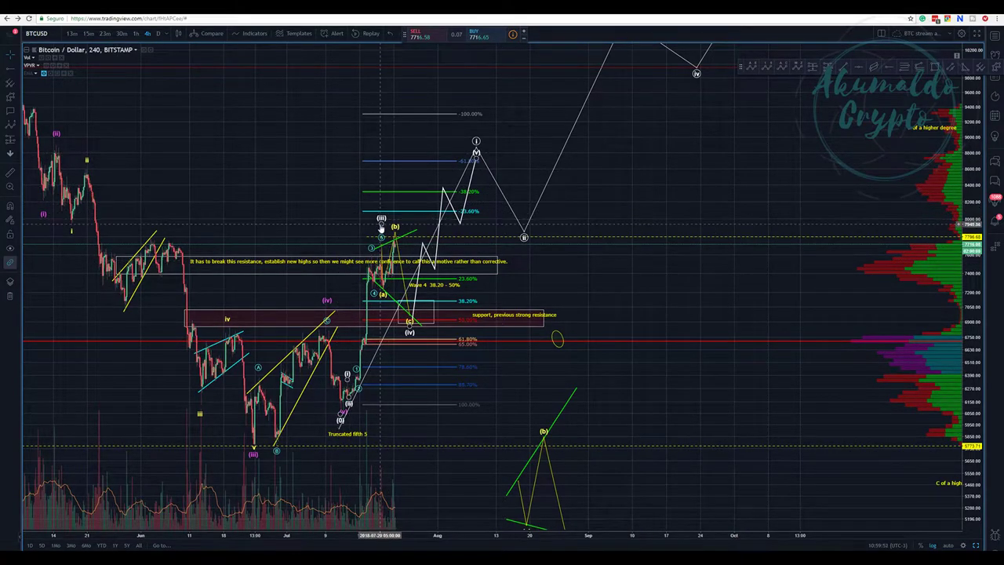
pyautogui.moveTo(381, 224); pyautogui.dragTo(357, 223)
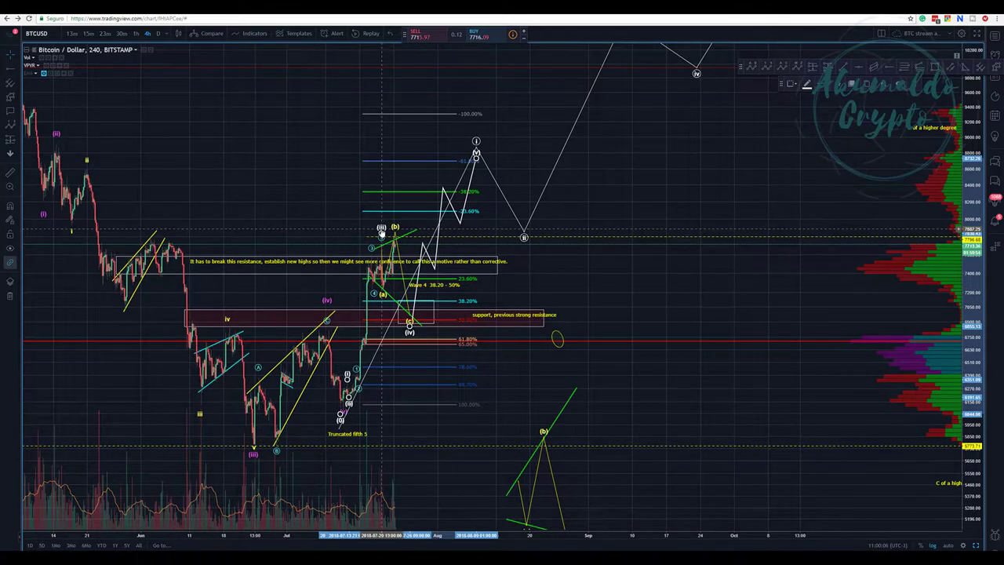
# Try the Minor degree on the projected i–v impulse wave and restore its Minute degree
pyautogui.rightClick(475, 142)
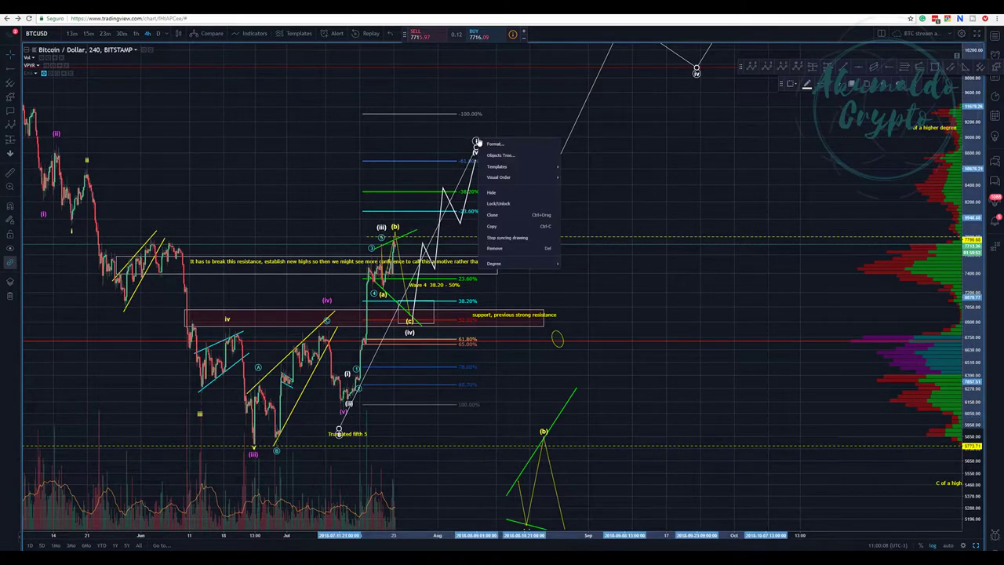
pyautogui.click(492, 144)
pyautogui.click(502, 275)
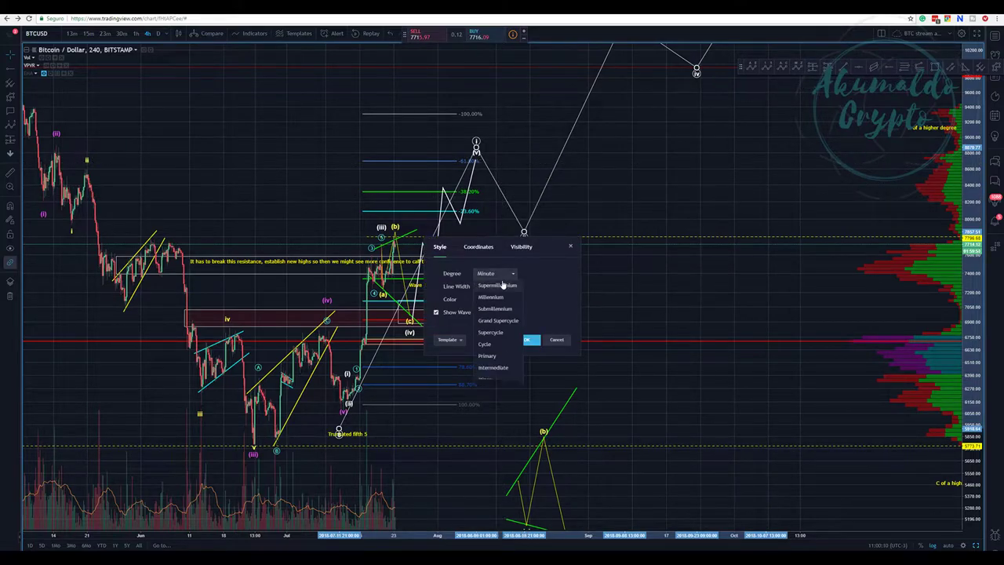
pyautogui.click(495, 381)
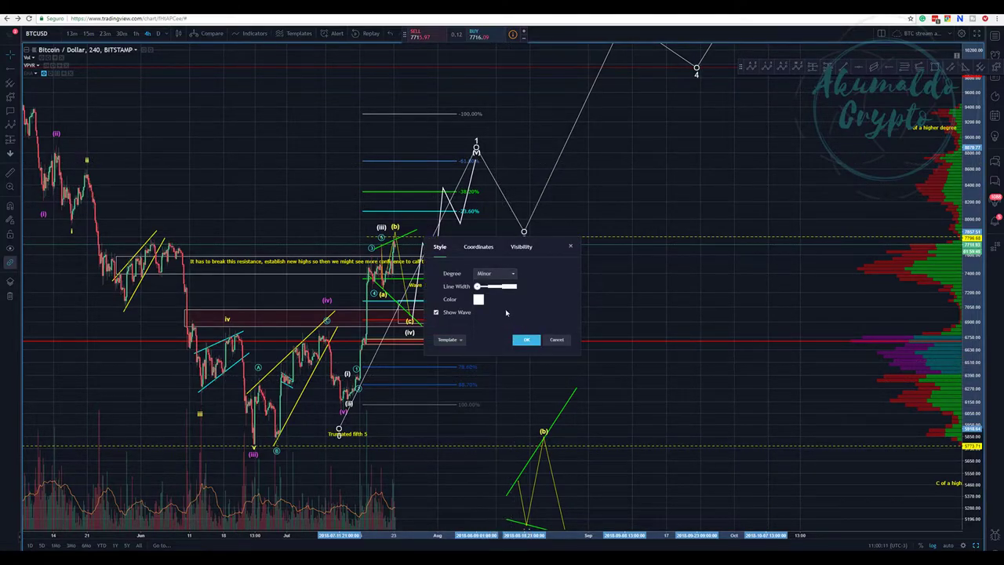
pyautogui.click(502, 274)
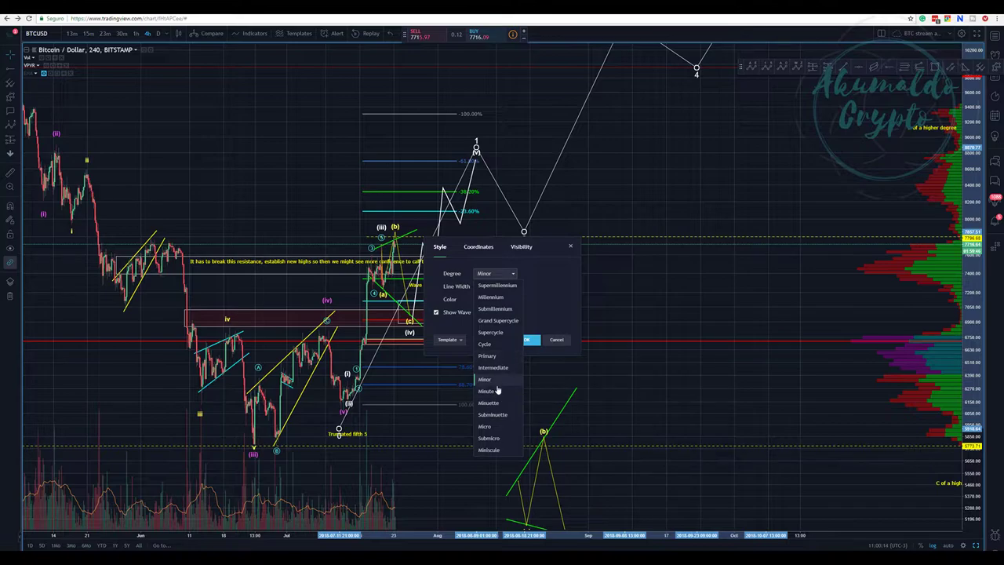
pyautogui.click(496, 392)
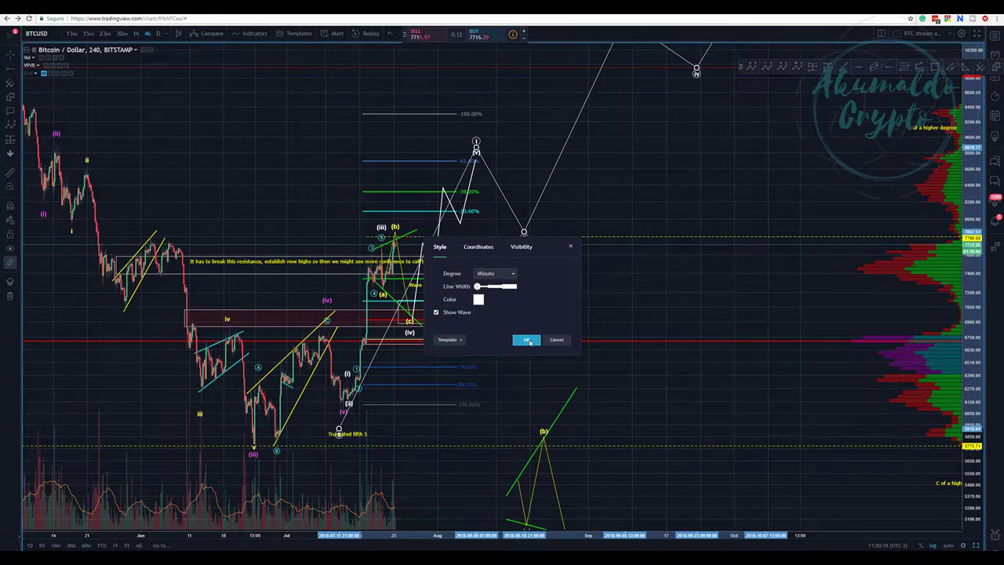
pyautogui.click(526, 340)
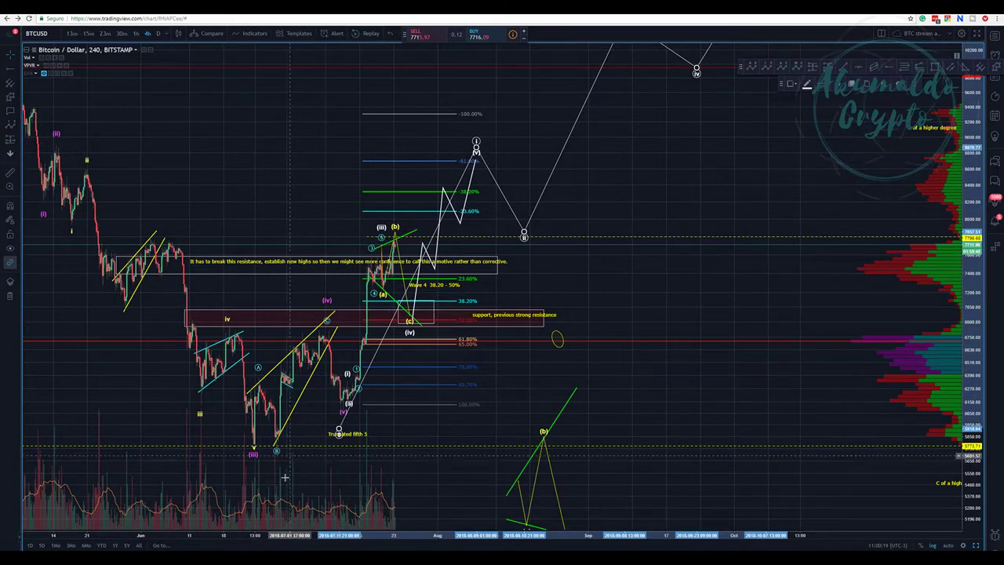
pyautogui.moveTo(667, 161); pyautogui.dragTo(603, 233)
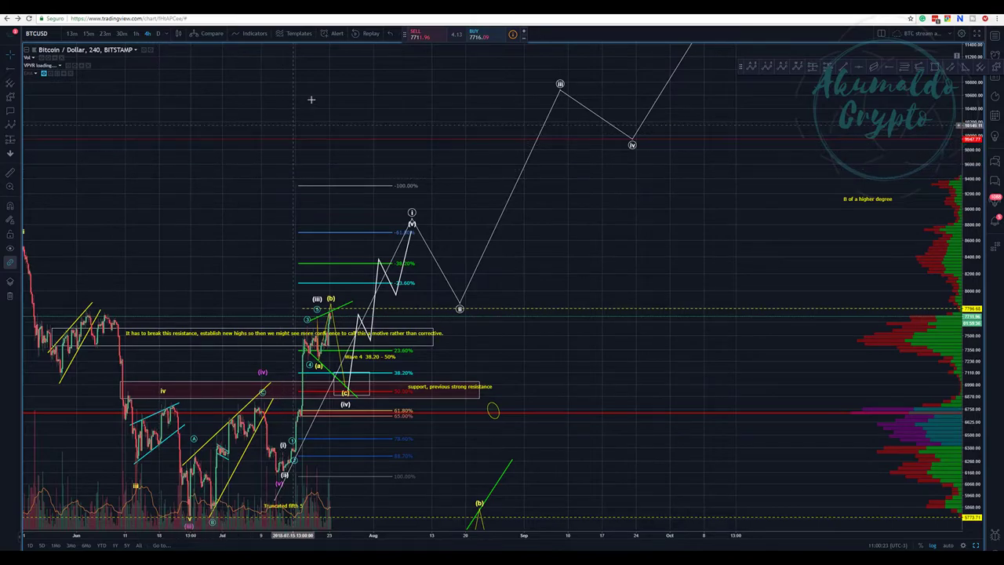
pyautogui.moveTo(310, 99); pyautogui.dragTo(401, 105)
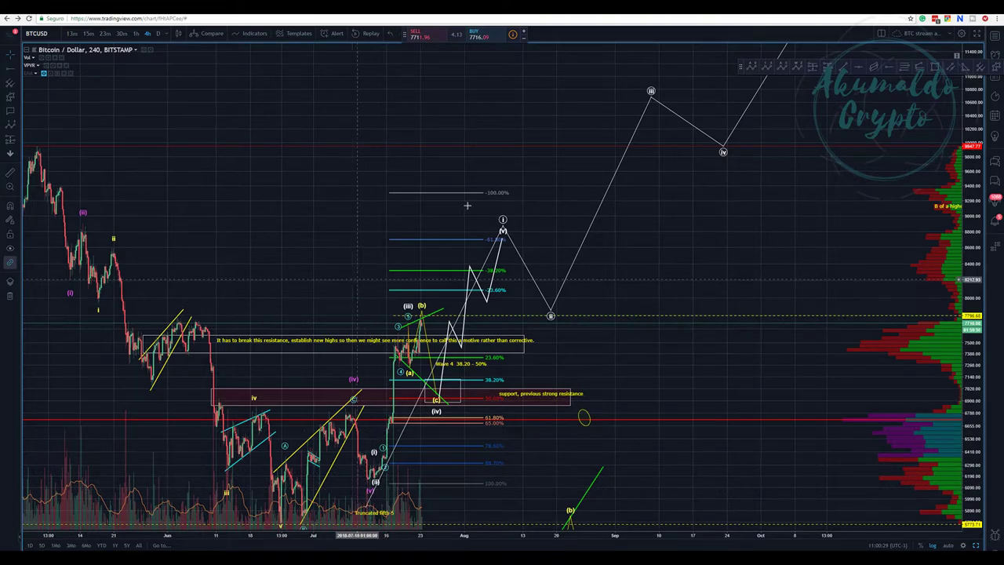
pyautogui.moveTo(672, 209); pyautogui.dragTo(584, 225)
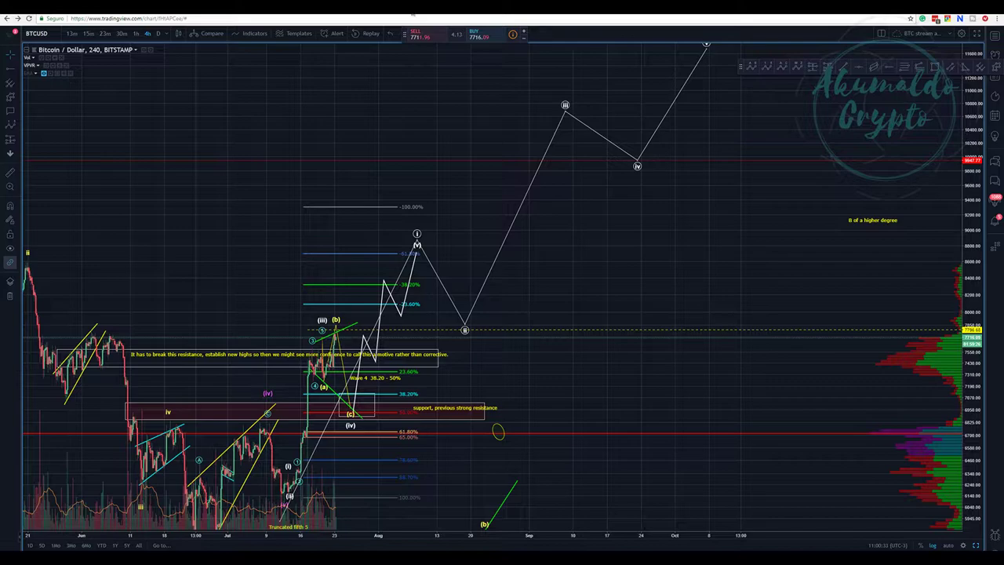
# Switch to the daily Bitfinex chart and examine the long-term wave count and the triangle correction at wave 4
pyautogui.click(681, 14)
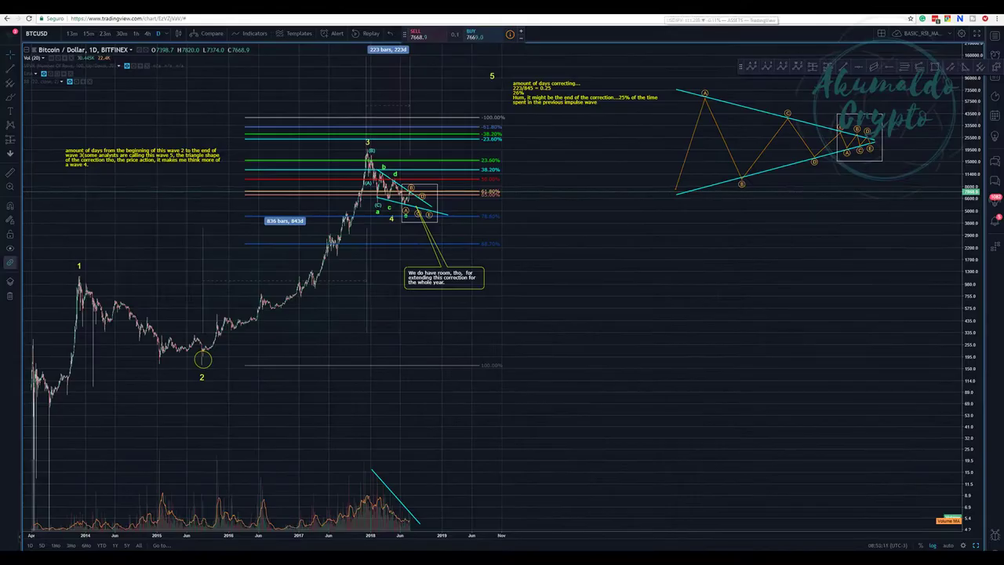
pyautogui.moveTo(580, 273); pyautogui.dragTo(660, 278)
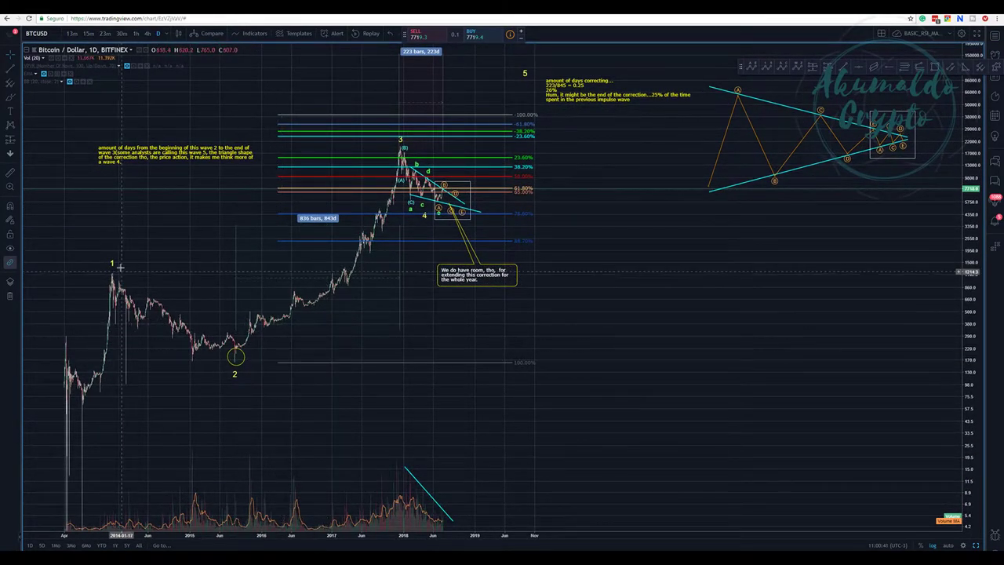
pyautogui.moveTo(721, 258); pyautogui.dragTo(557, 163)
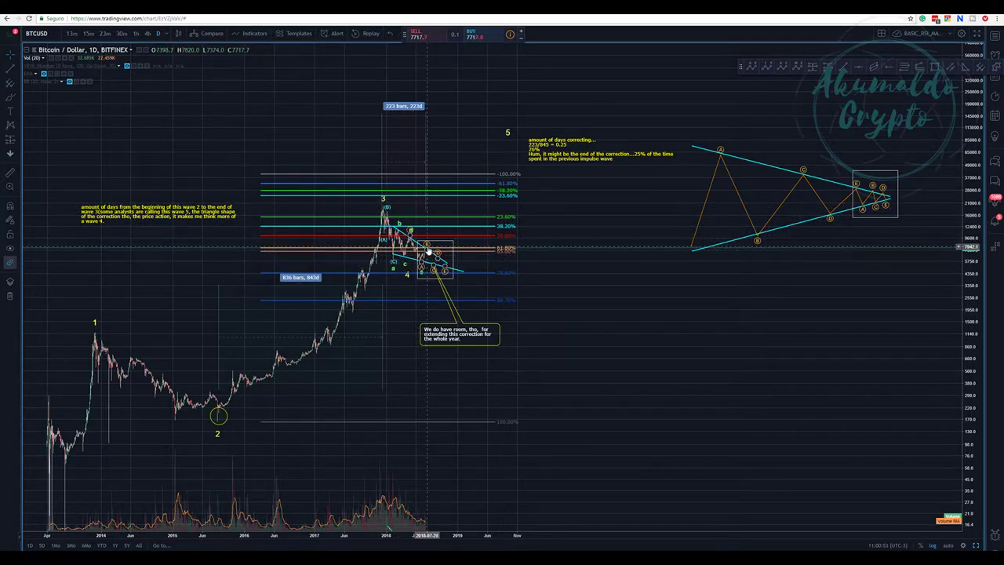
pyautogui.moveTo(609, 316); pyautogui.dragTo(540, 289)
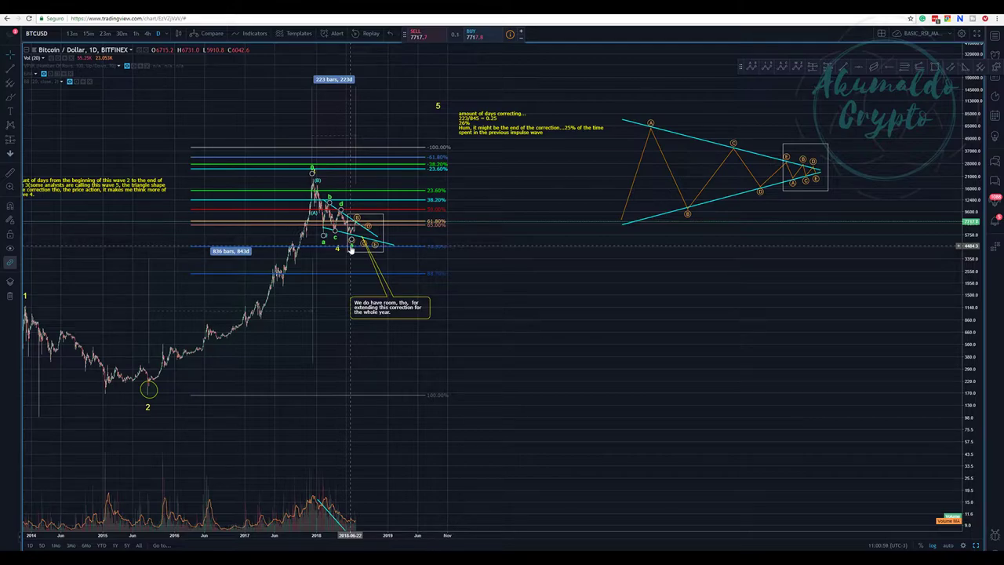
pyautogui.moveTo(777, 282)
pyautogui.mouseDown()
pyautogui.moveTo(677, 276)
pyautogui.moveTo(667, 289)
pyautogui.mouseUp()
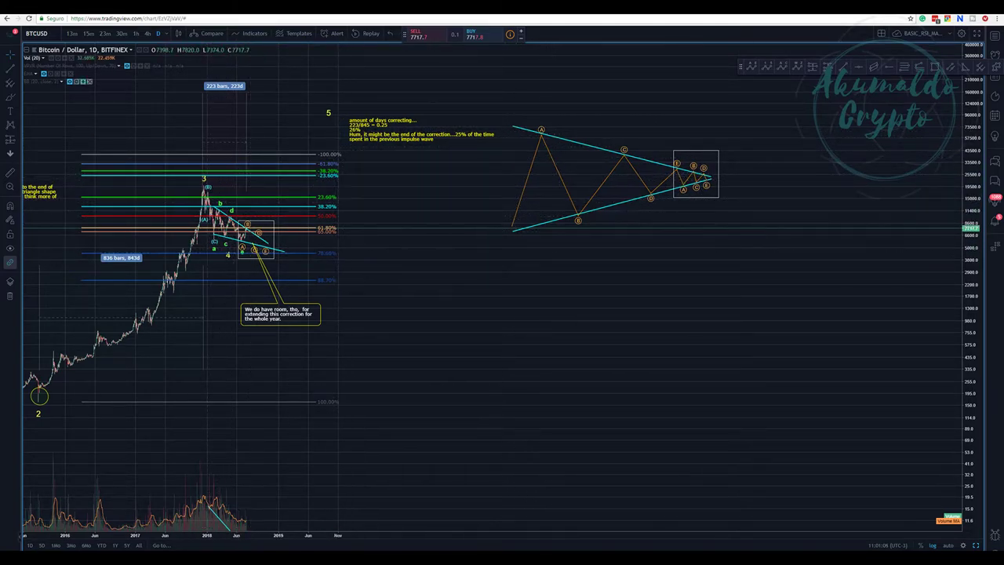
# Draw an A-B-C-D-E triangle wave in the empty area below the large reference triangle
pyautogui.click(755, 71)
pyautogui.click(488, 320)
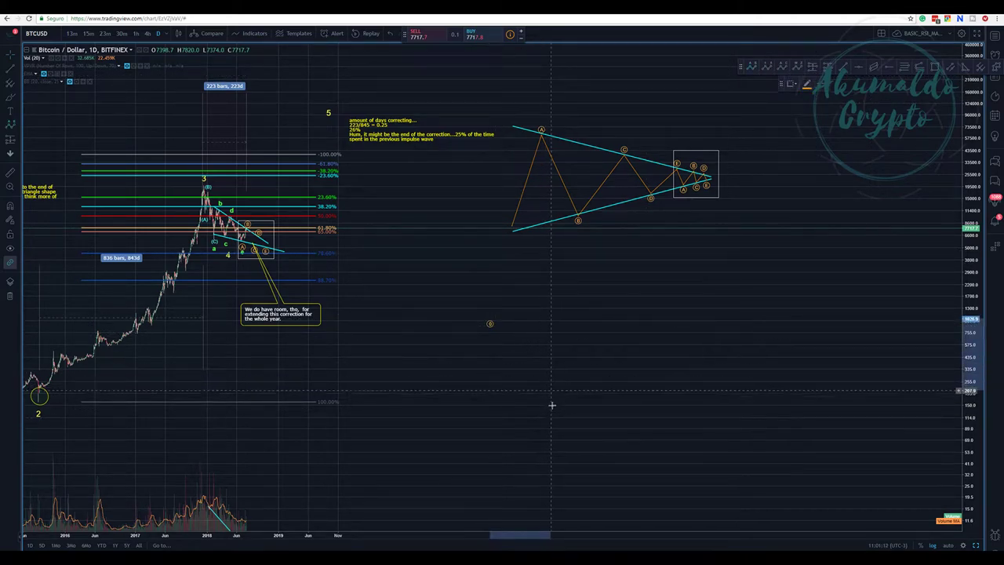
pyautogui.click(553, 414)
pyautogui.click(597, 321)
pyautogui.click(639, 391)
pyautogui.click(676, 318)
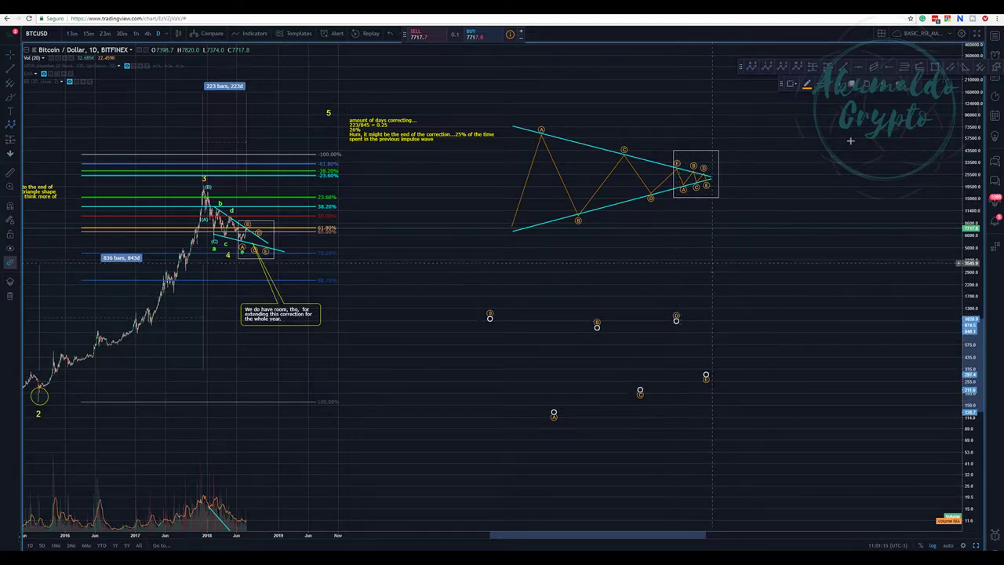
pyautogui.click(706, 312)
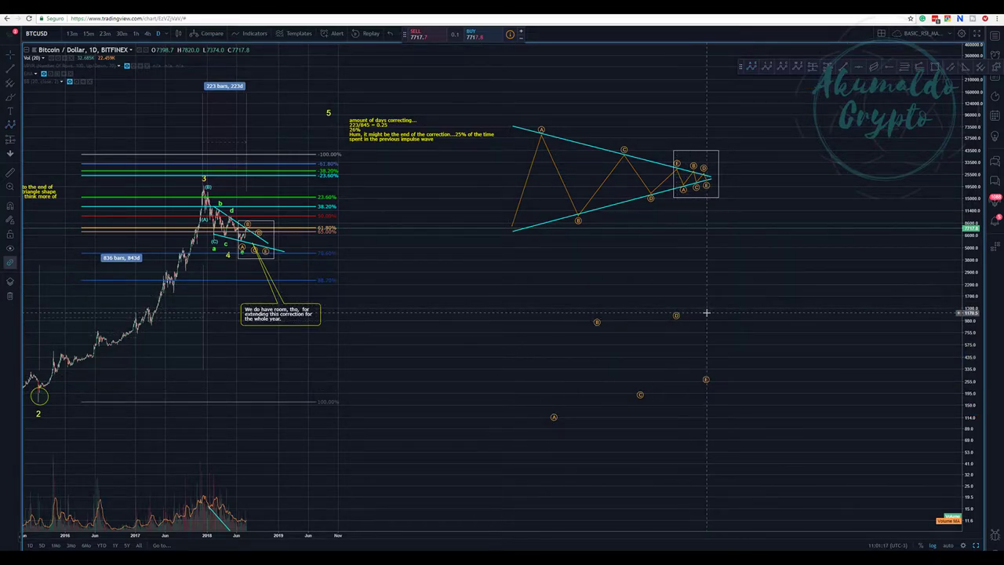
# Draw a green trend line sloping down across the new wave's tops and place its B and D points on it
pyautogui.click(843, 77)
pyautogui.click(484, 317)
pyautogui.click(762, 332)
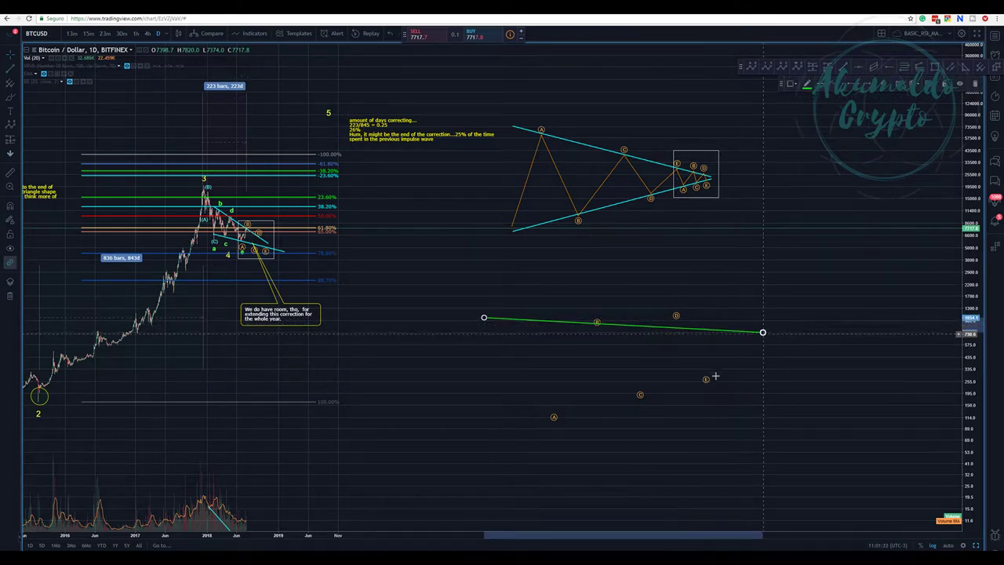
pyautogui.click(550, 432)
pyautogui.press('Escape')
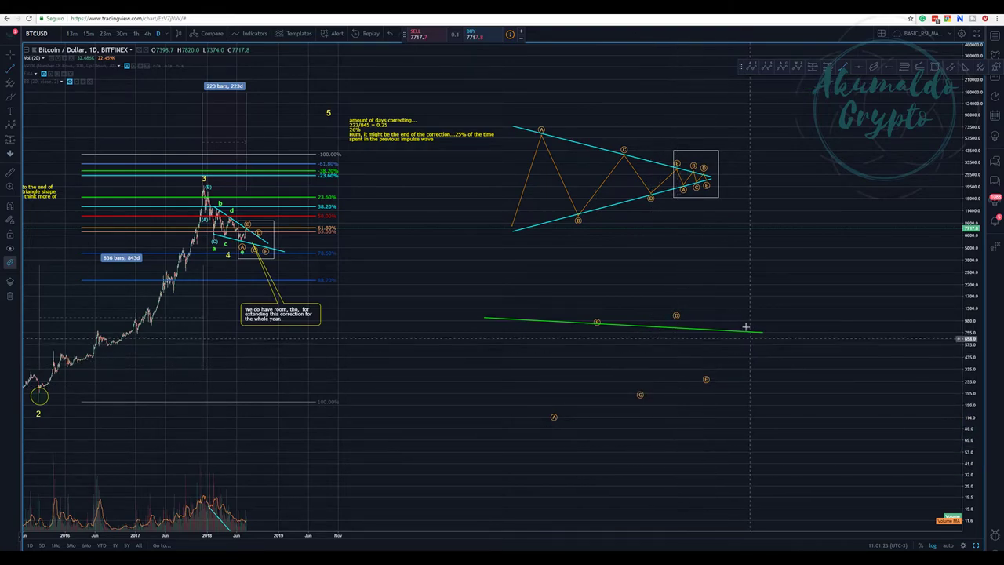
pyautogui.moveTo(762, 333); pyautogui.dragTo(761, 363)
pyautogui.moveTo(596, 329); pyautogui.dragTo(583, 337)
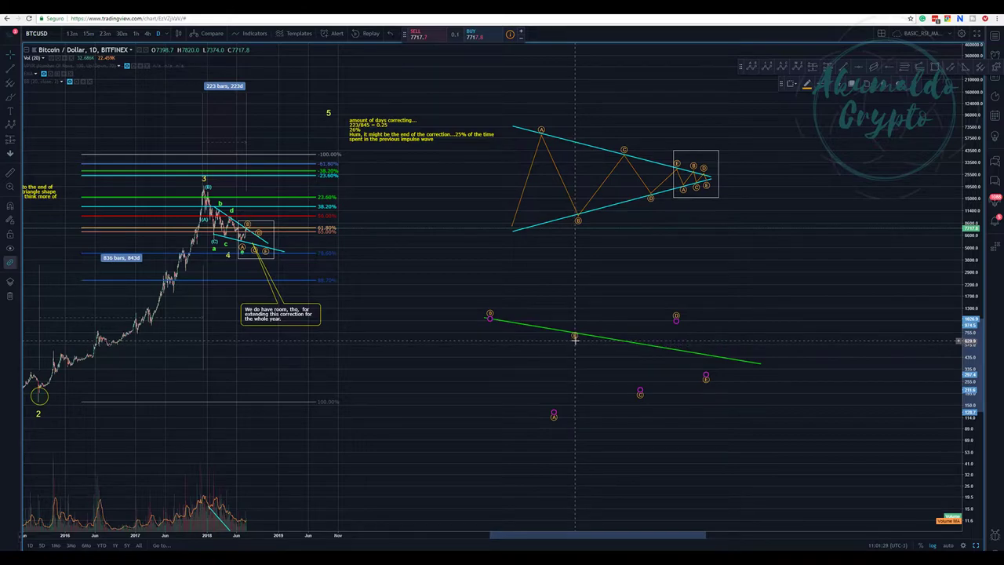
pyautogui.moveTo(676, 321); pyautogui.dragTo(672, 345)
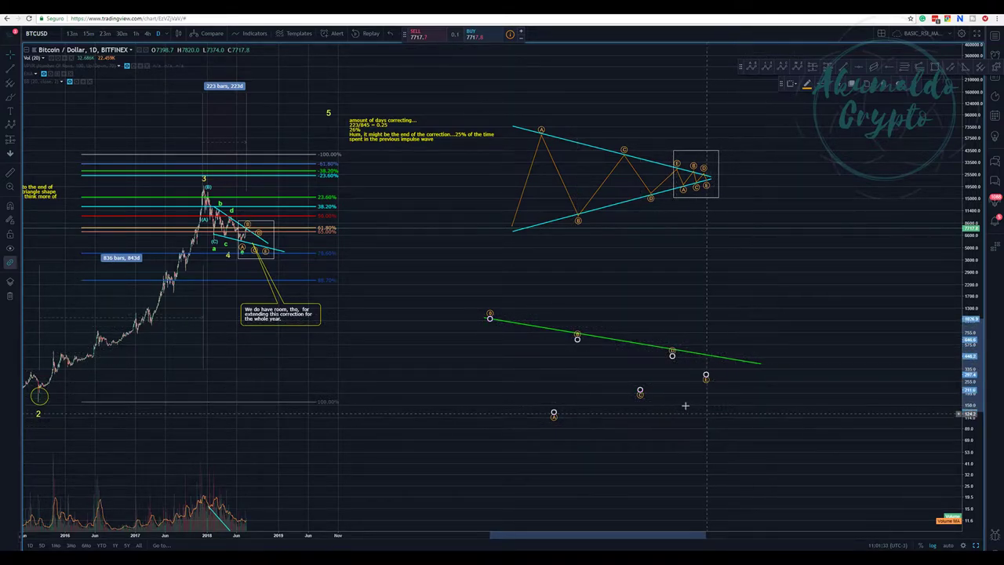
# Draw a descending green lower trend line through point A and steepen the upper green line to form a falling wedge
pyautogui.click(511, 407)
pyautogui.click(790, 464)
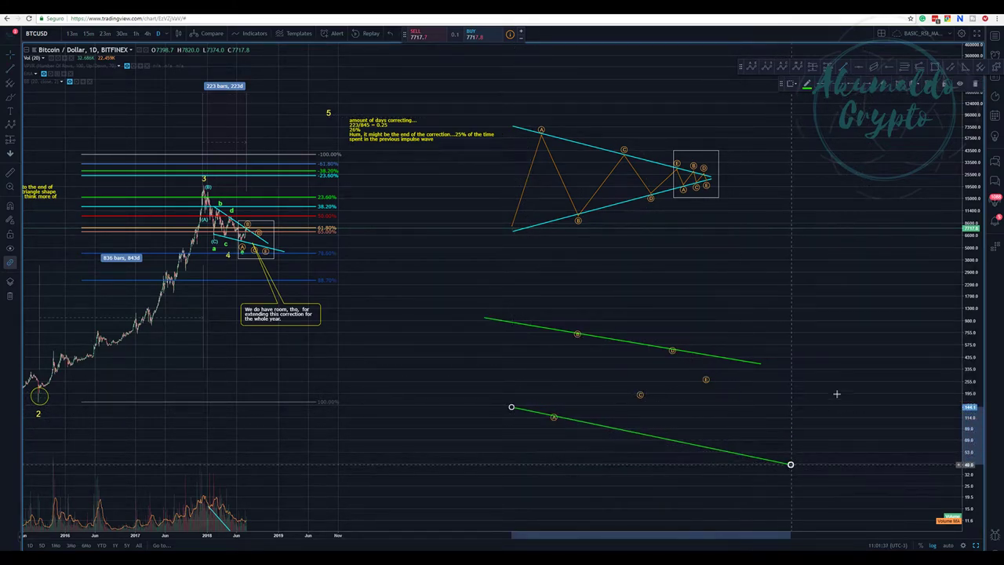
pyautogui.moveTo(761, 365); pyautogui.dragTo(773, 413)
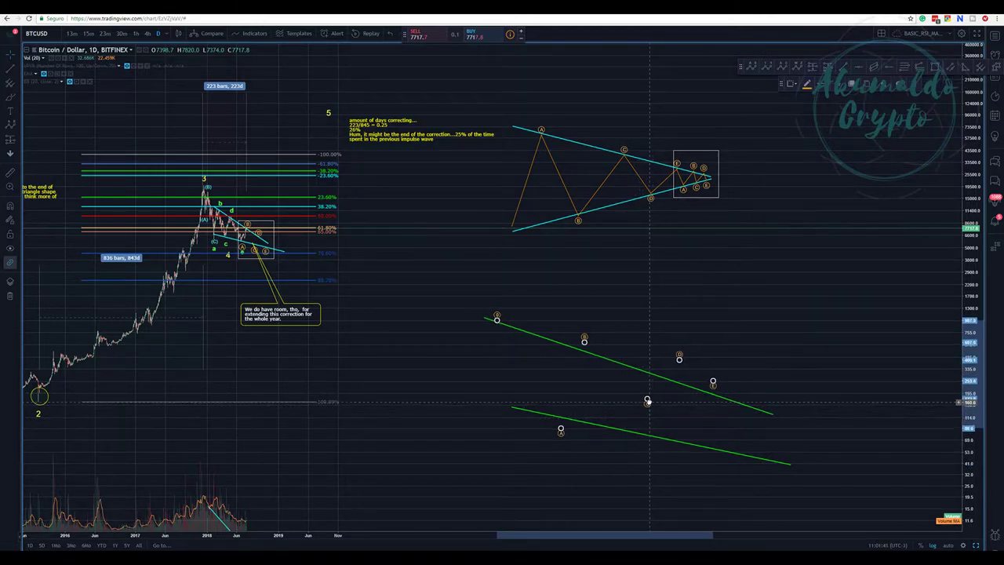
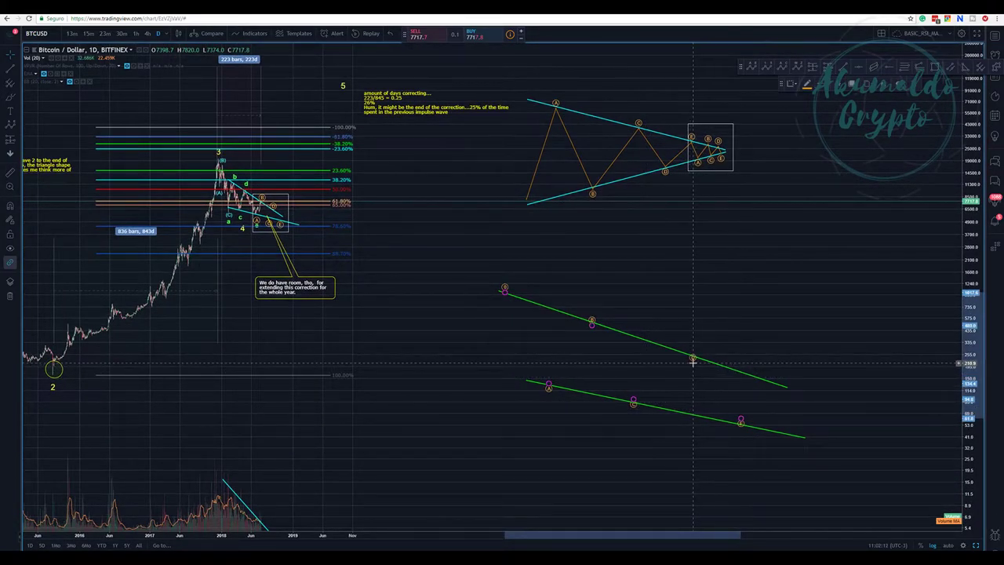
# Show the connecting wave line of the wedge's A–E count, and place D at about 222 and E at about 52
pyautogui.rightClick(692, 365)
pyautogui.click(721, 375)
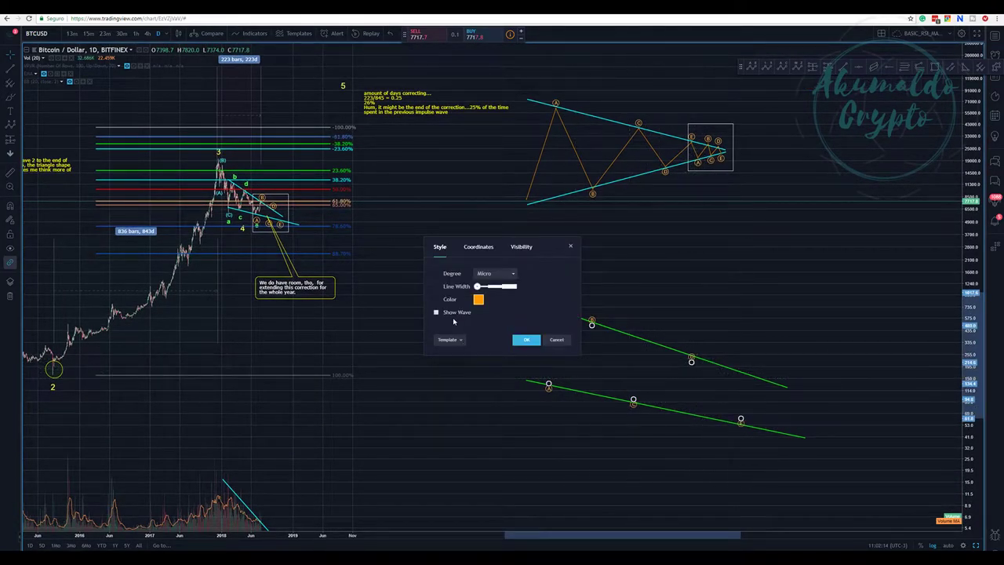
pyautogui.click(457, 313)
pyautogui.click(525, 339)
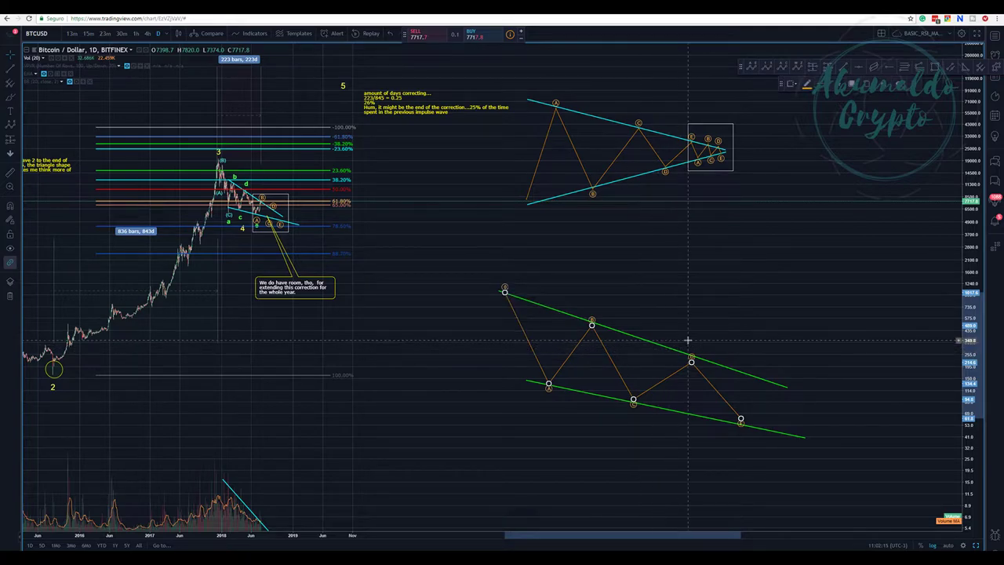
pyautogui.moveTo(690, 364); pyautogui.dragTo(698, 358)
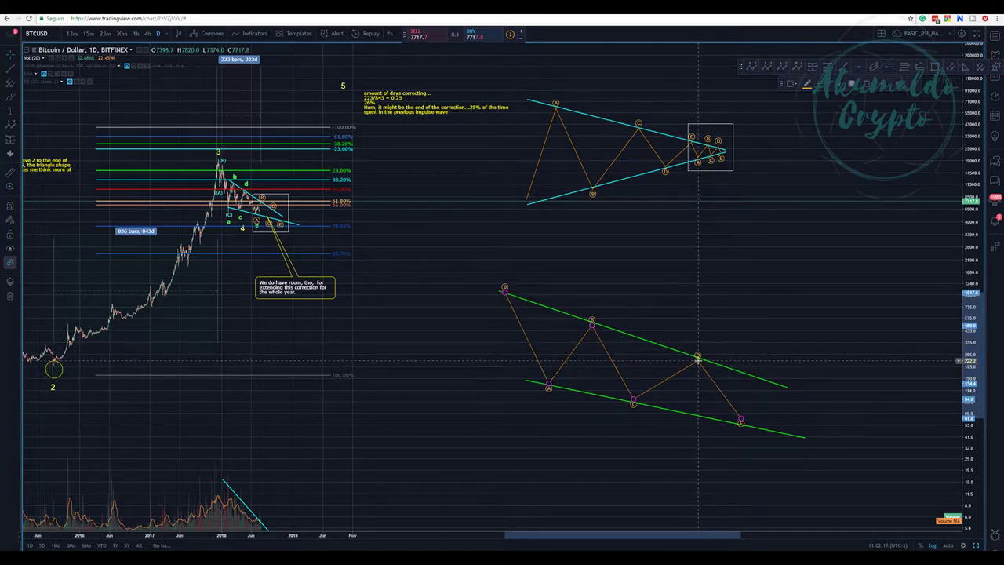
pyautogui.moveTo(741, 420); pyautogui.dragTo(729, 428)
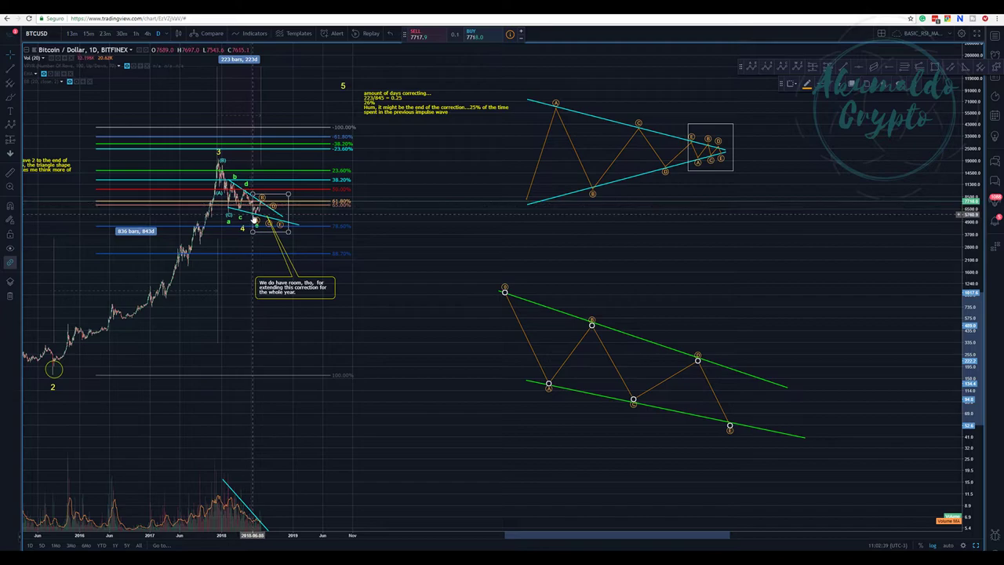
# Draw an arrow rising from point E through the wedge's upper line and colour it green
pyautogui.click(10, 75)
pyautogui.click(93, 149)
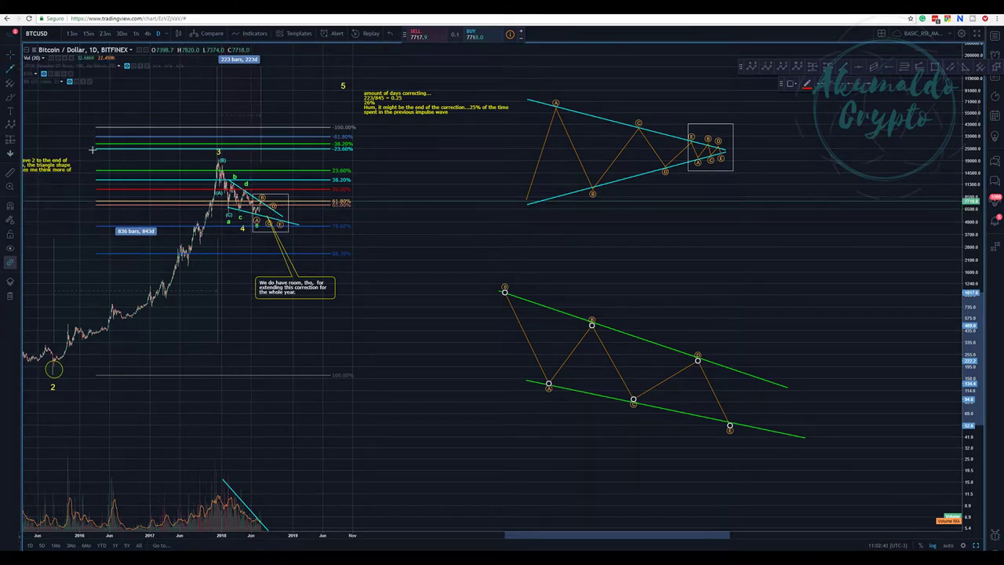
pyautogui.click(730, 421)
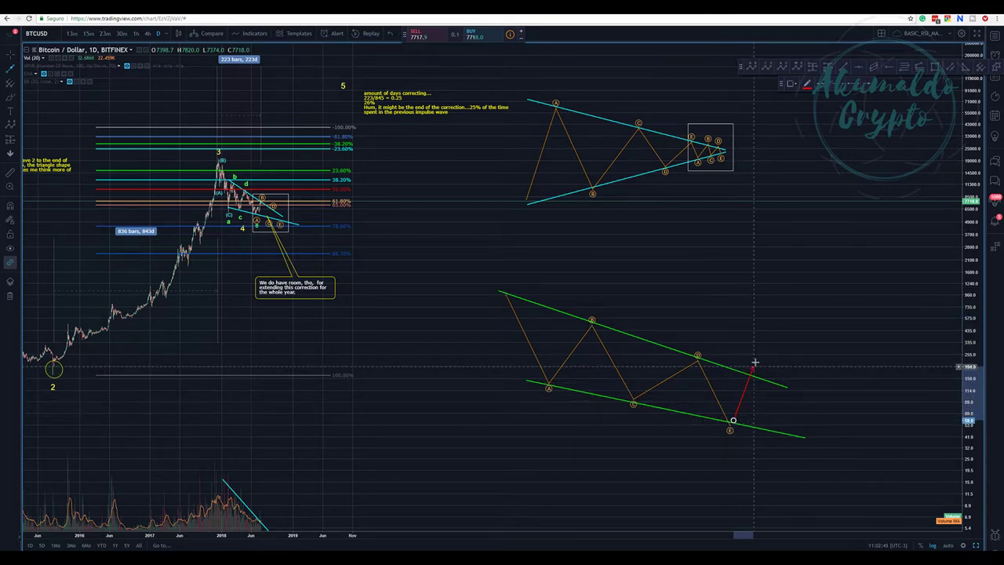
pyautogui.click(757, 313)
pyautogui.rightClick(758, 313)
pyautogui.click(776, 328)
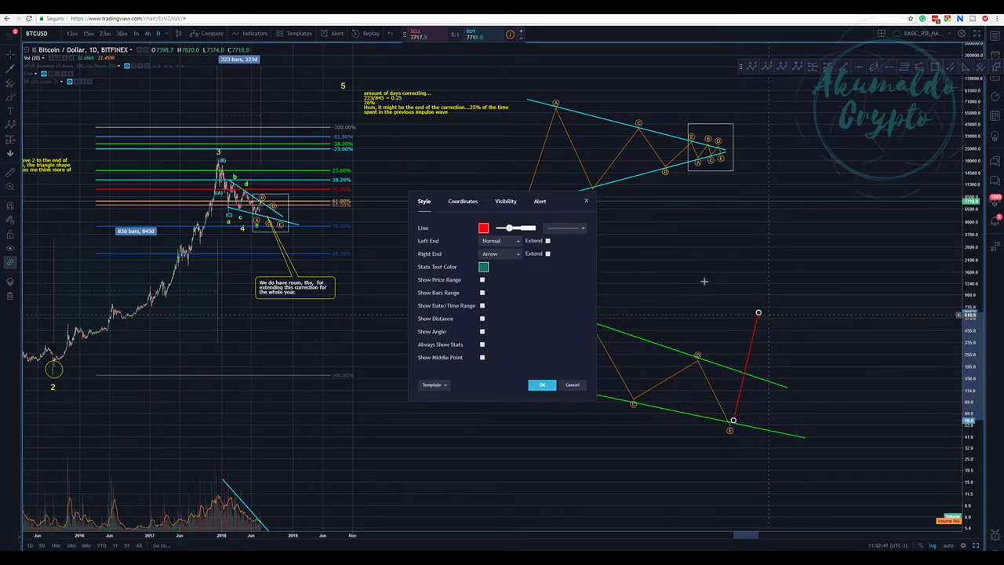
pyautogui.click(484, 228)
pyautogui.click(511, 244)
pyautogui.press('Return')
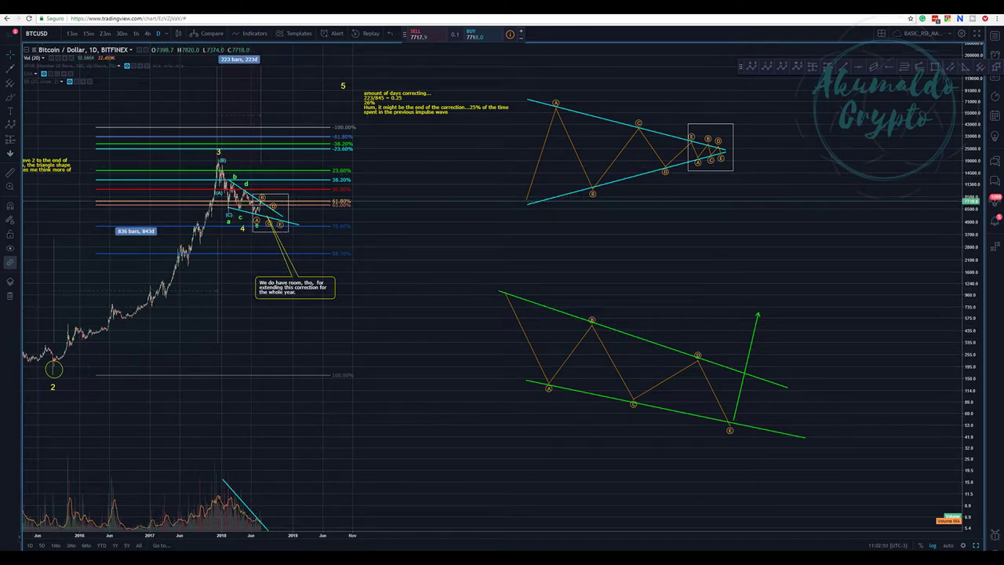
# Lower the (C) label at the February low and nudge the green b, c and d labels closer to their swing points
pyautogui.click(10, 187)
pyautogui.moveTo(192, 143); pyautogui.dragTo(365, 267)
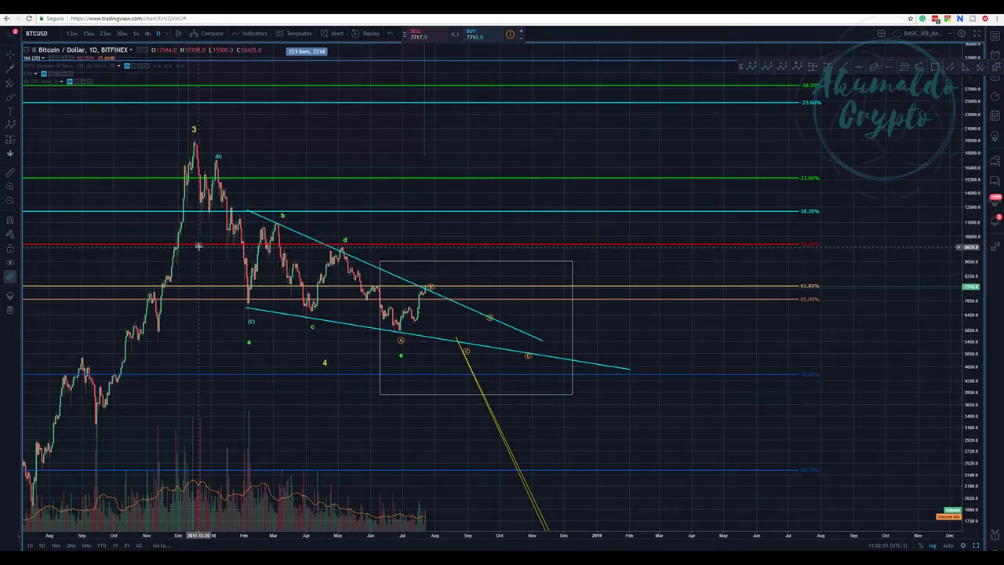
pyautogui.click(249, 323)
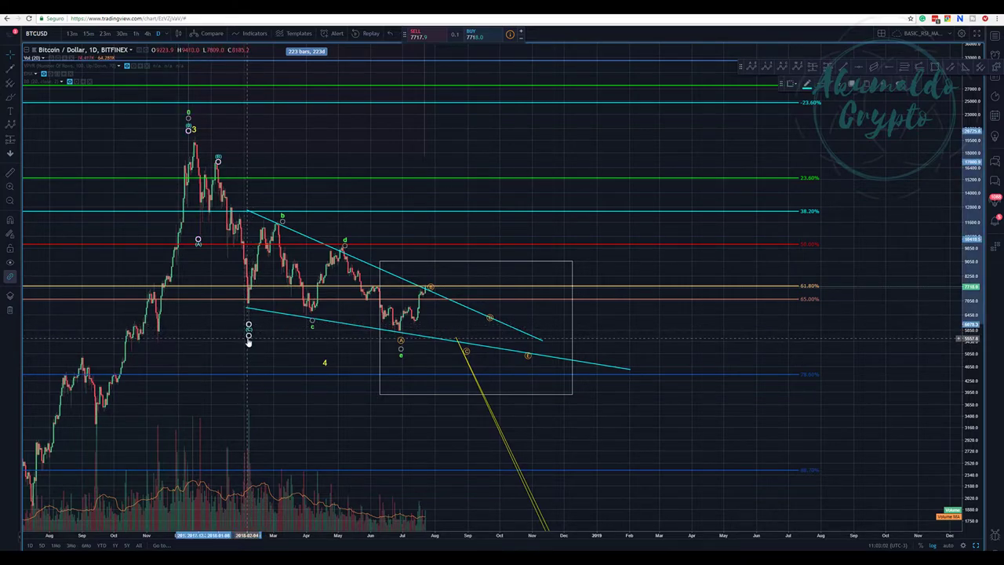
pyautogui.click(248, 335)
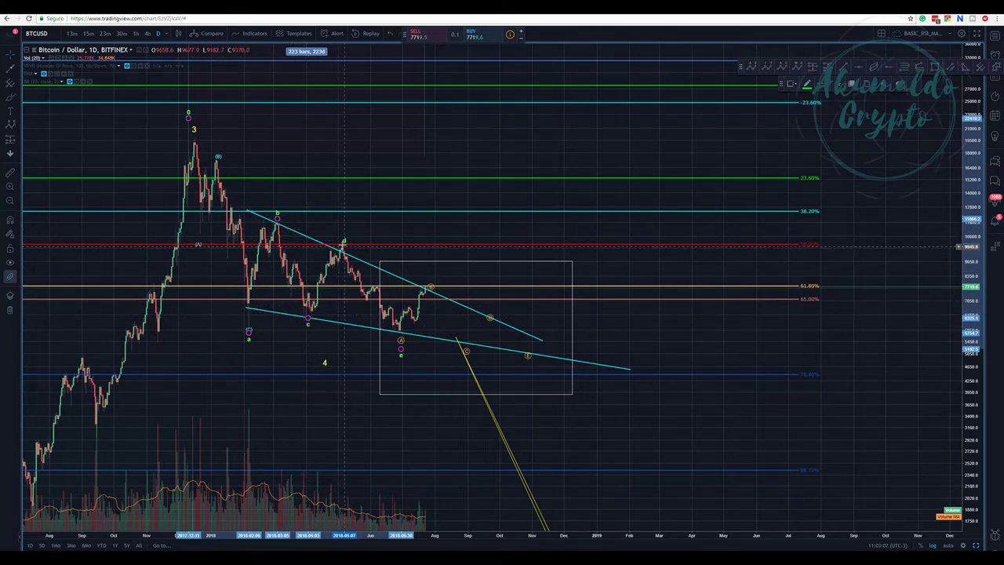
# Realign the triangle's upper cyan trend line to run from mid-January 2018 to late November 2018 across the b and d highs
pyautogui.click(544, 340)
pyautogui.moveTo(544, 339); pyautogui.dragTo(552, 330)
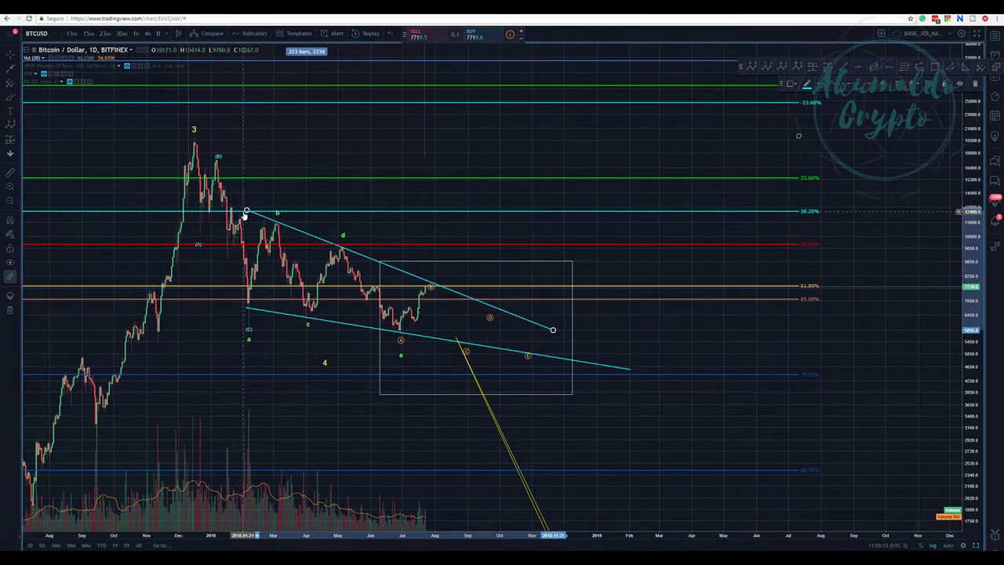
pyautogui.moveTo(247, 210); pyautogui.dragTo(228, 203)
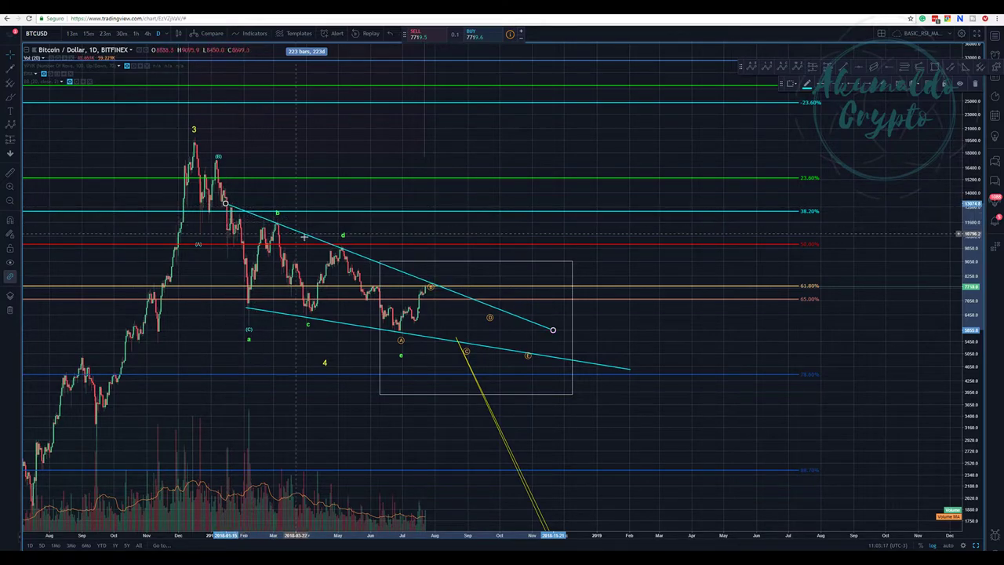
pyautogui.moveTo(553, 331); pyautogui.dragTo(560, 330)
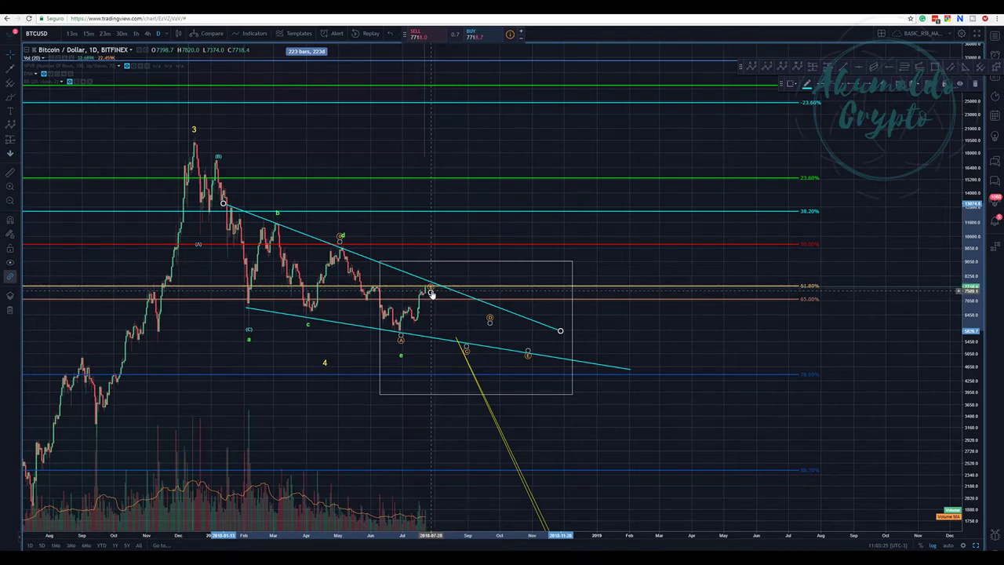
# Move the projected orange B and D points onto the upper cyan trend line and C onto the lower one
pyautogui.moveTo(431, 291); pyautogui.dragTo(434, 282)
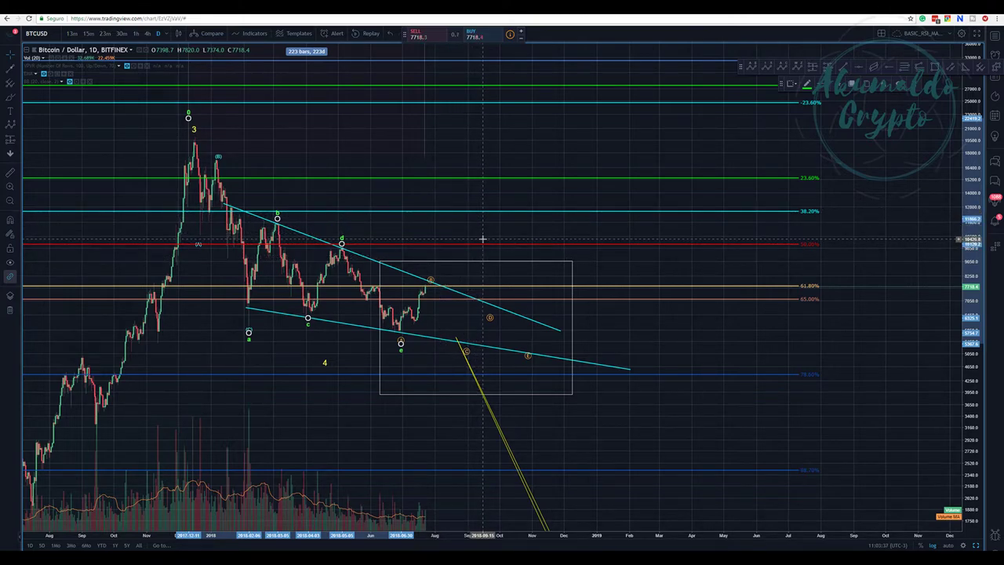
pyautogui.click(469, 345)
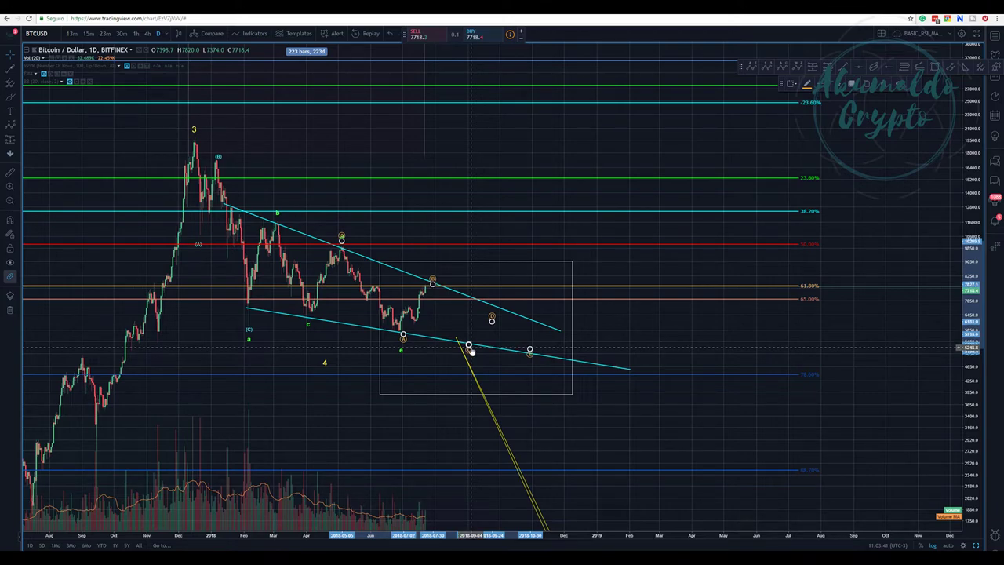
pyautogui.moveTo(471, 351); pyautogui.dragTo(492, 305)
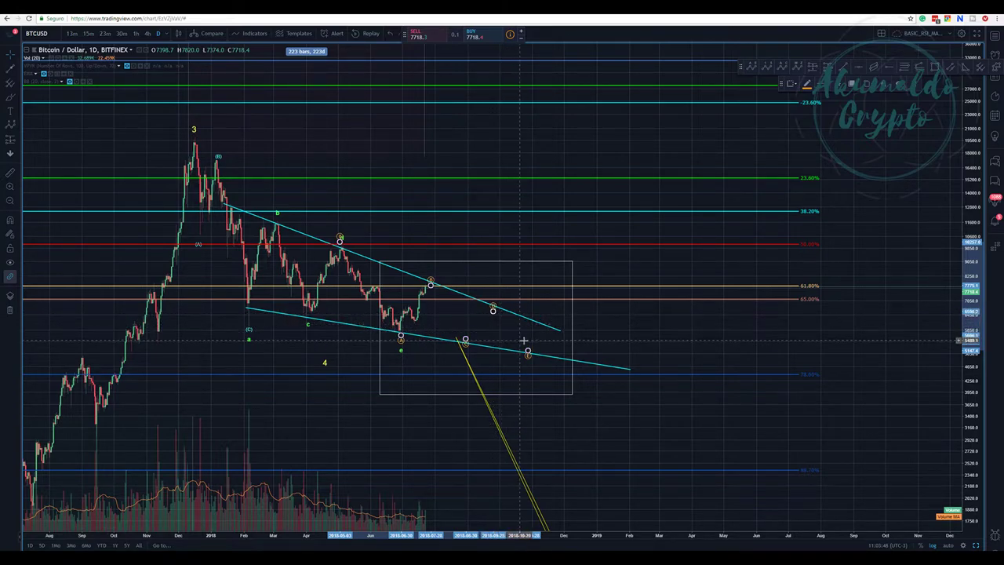
pyautogui.click(697, 326)
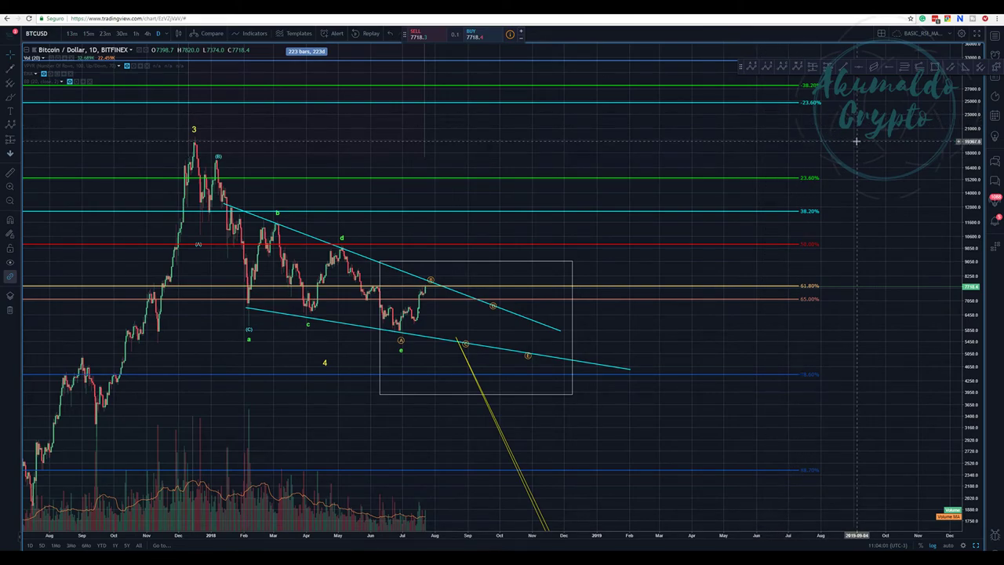
# Switch to the 4-hour Bitstamp chart and examine the projected impulse and the (a)-(b)-(c) correction at wave (iv)
pyautogui.click(10, 200)
pyautogui.moveTo(672, 118); pyautogui.dragTo(113, 130)
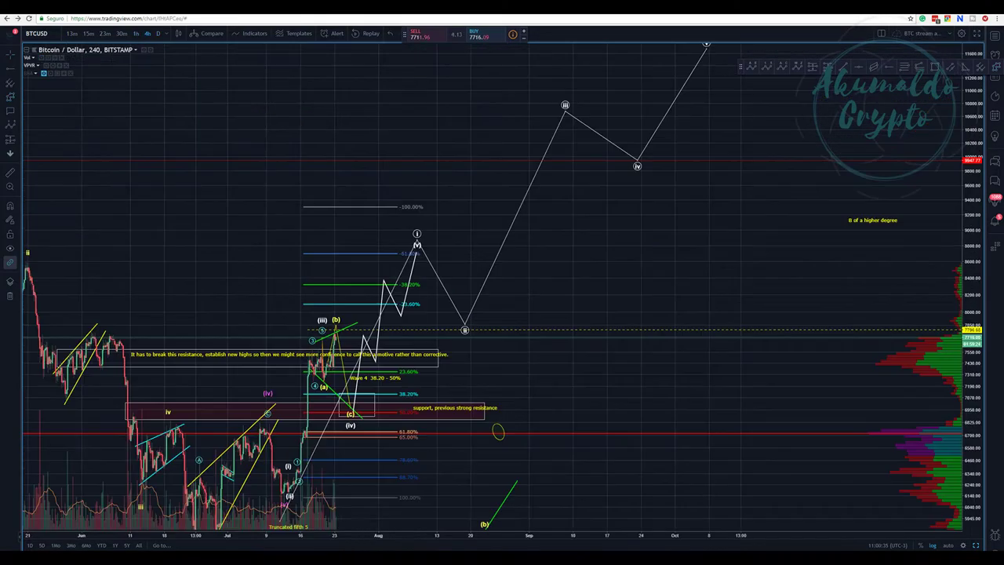
pyautogui.moveTo(461, 193); pyautogui.dragTo(475, 149)
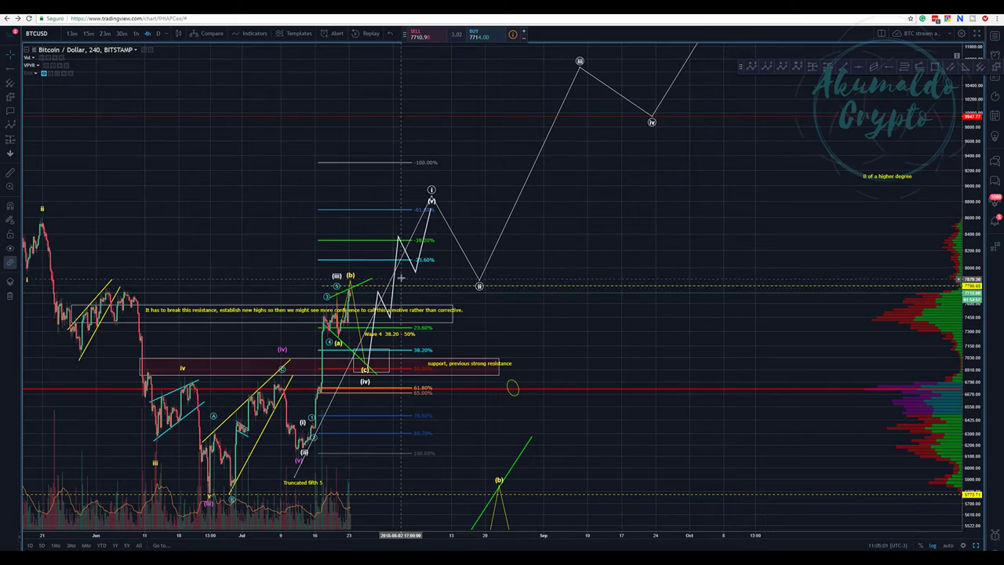
pyautogui.scroll(-2, 584, 227)
pyautogui.scroll(2, 582, 186)
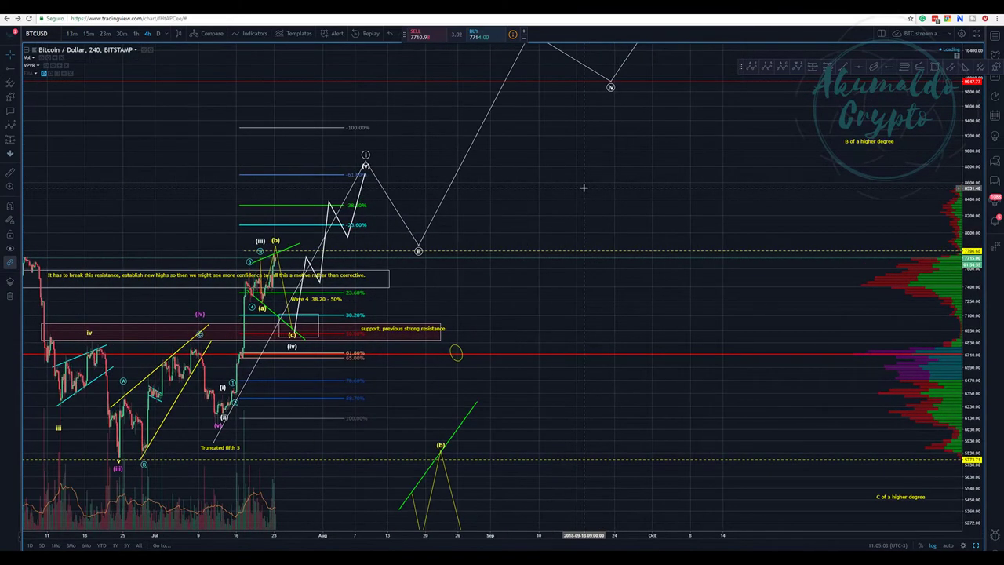
pyautogui.moveTo(572, 295); pyautogui.dragTo(608, 222)
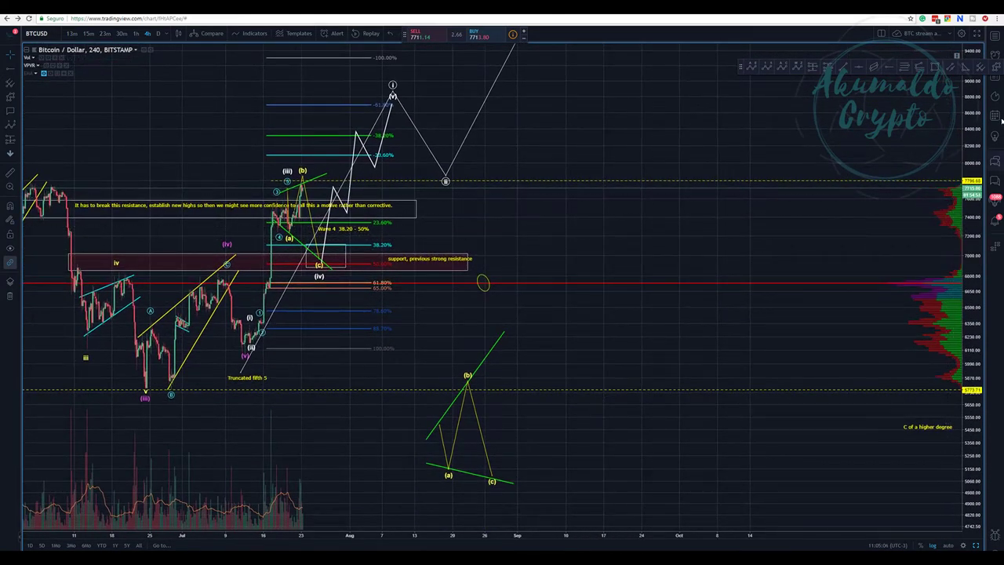
pyautogui.moveTo(967, 117); pyautogui.dragTo(967, 157)
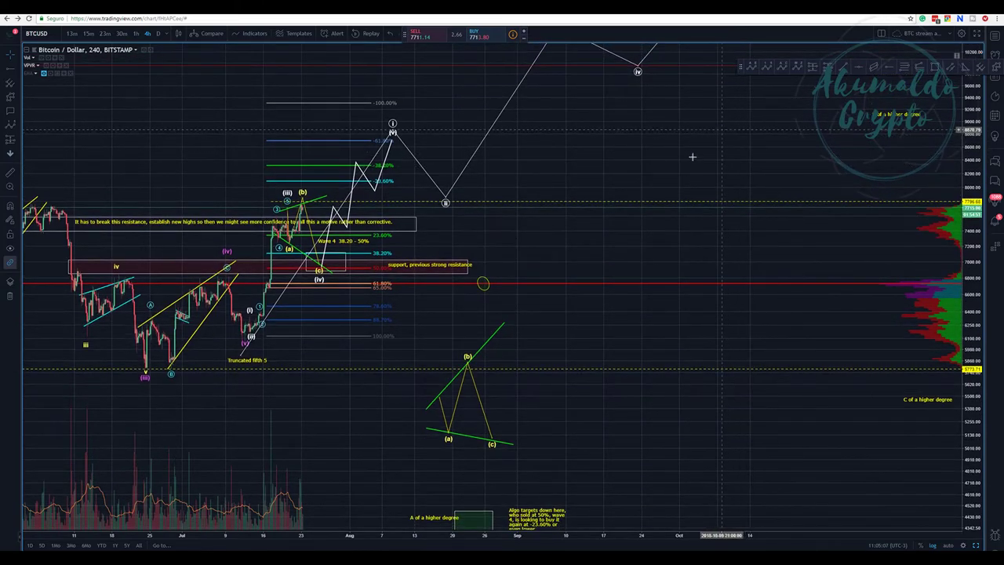
pyautogui.moveTo(691, 156); pyautogui.dragTo(711, 204)
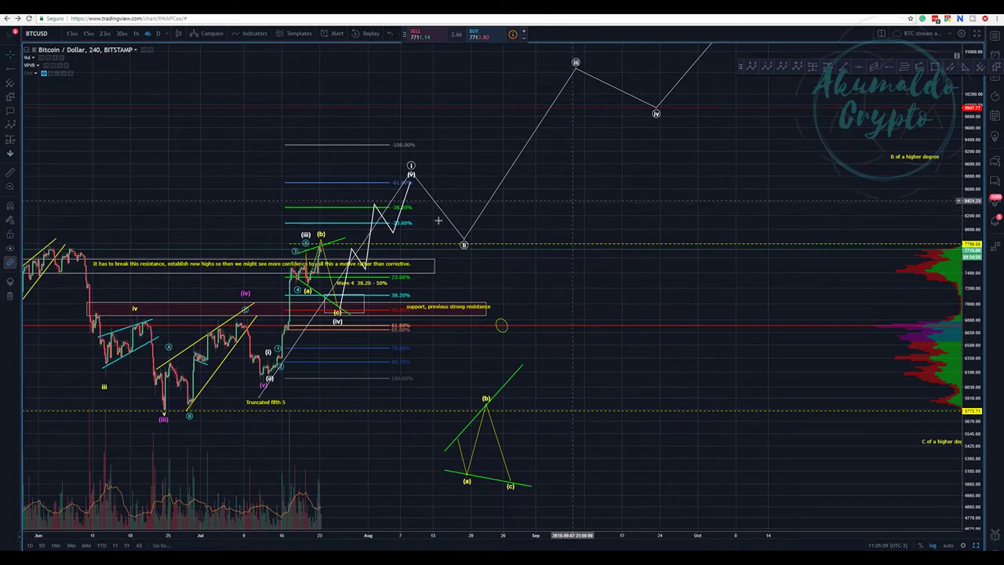
# Try nudging the yellow (b) label at the July 23 high slightly lower and earlier
pyautogui.moveTo(321, 242); pyautogui.dragTo(319, 244)
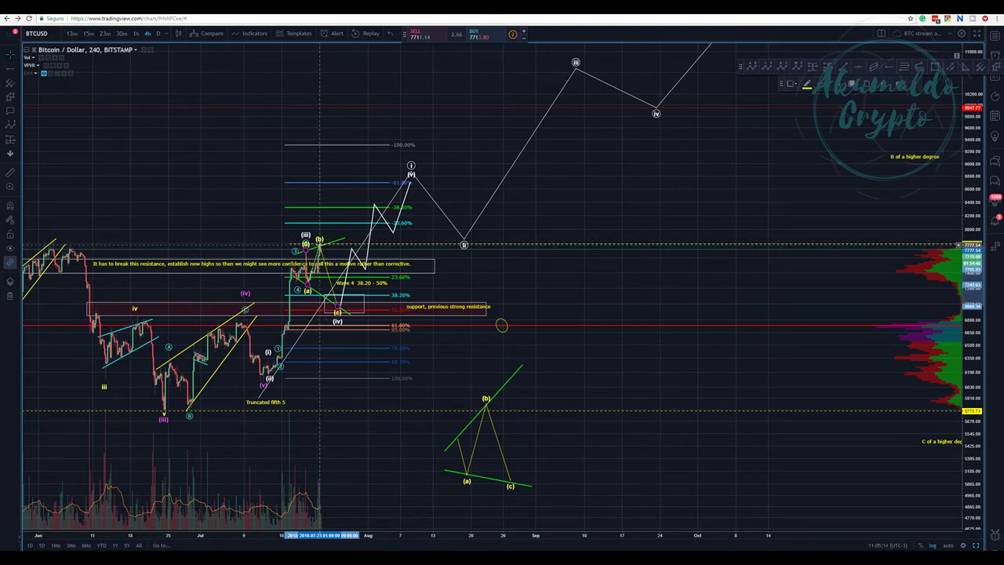
pyautogui.click(612, 217)
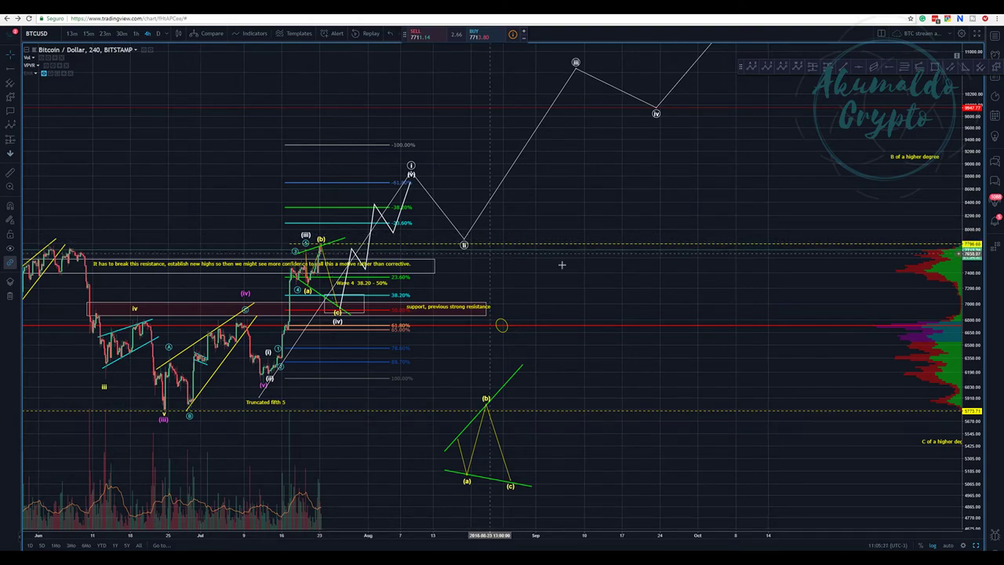
pyautogui.moveTo(424, 307); pyautogui.dragTo(438, 309)
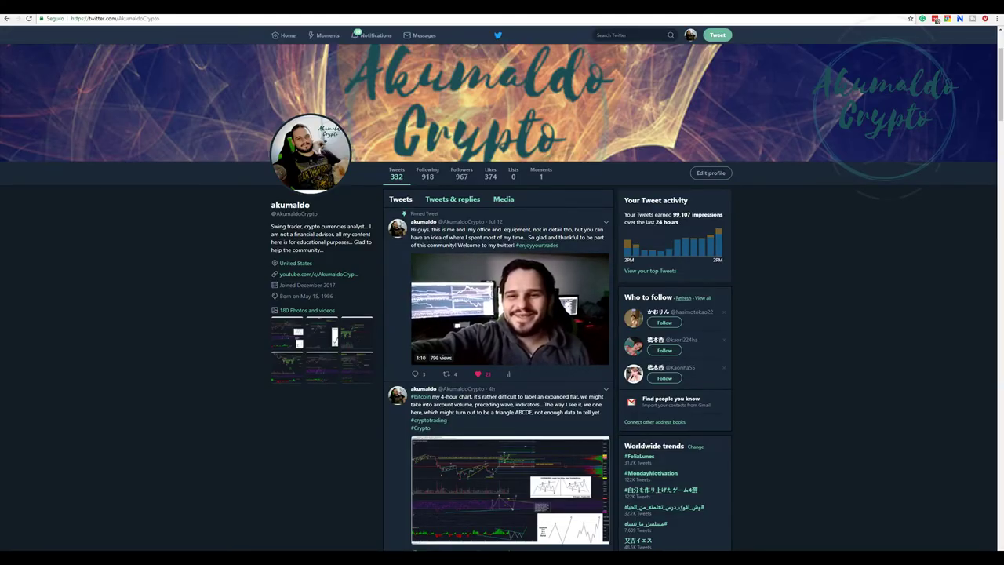
# Switch to the channel's Twitter profile and view its latest Bitcoin chart tweets
pyautogui.scroll(-2, 521, 361)
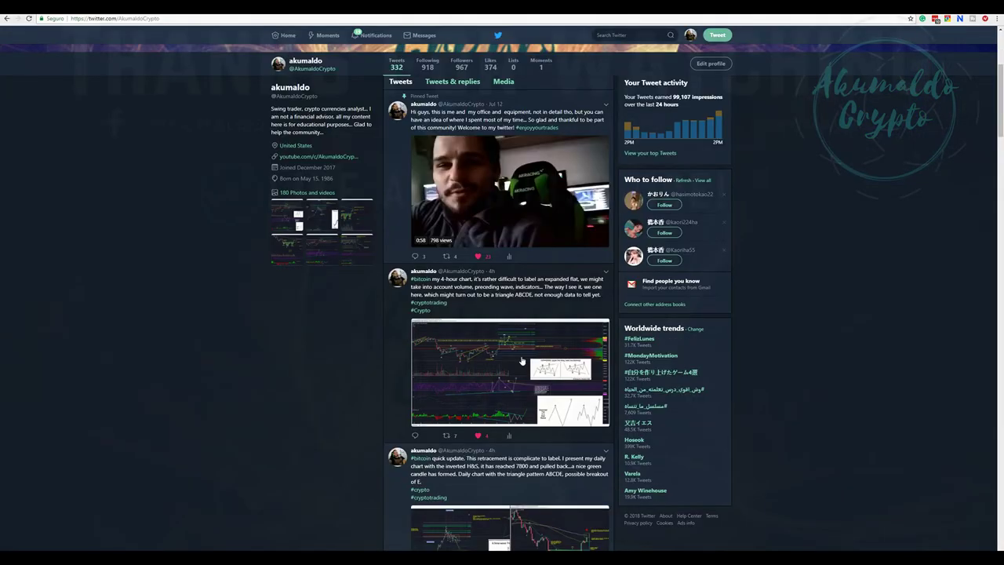